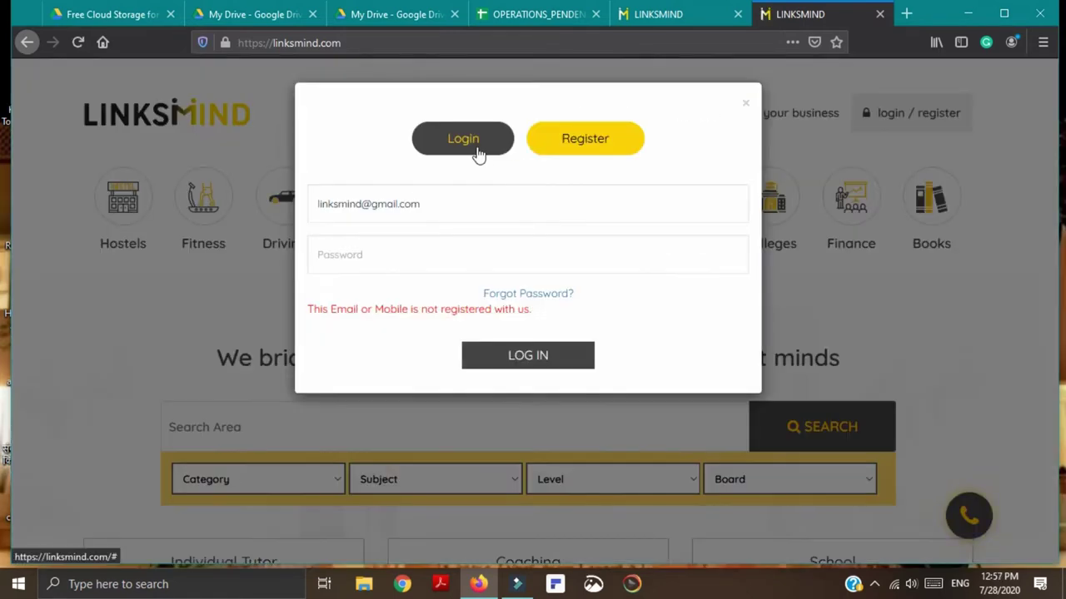
Step: Switch the LinksMind sign-in box from login to the Register form
click(603, 145)
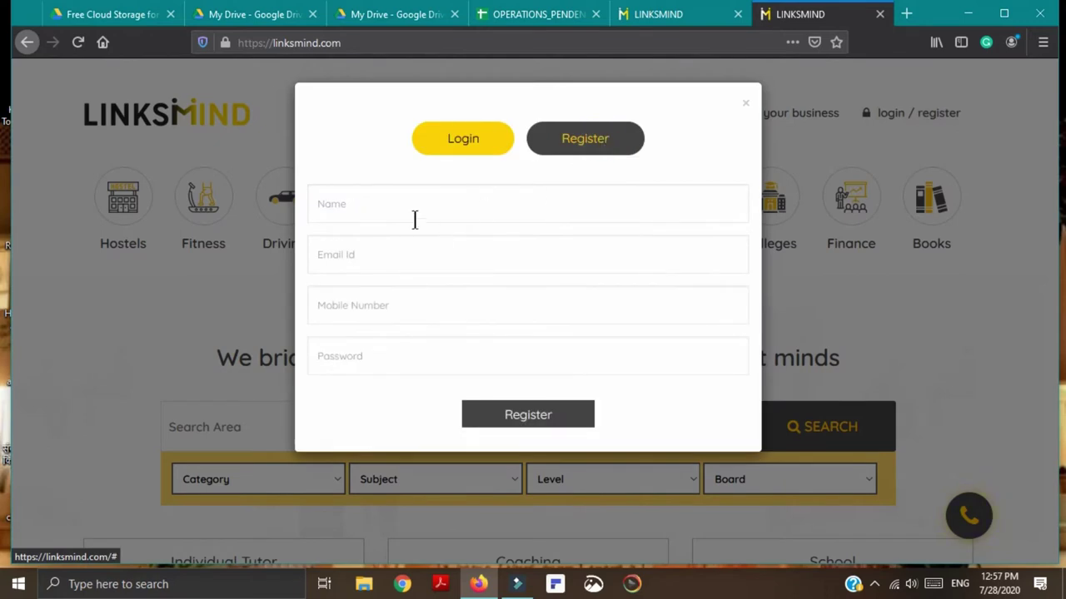
Step: Register a new account with a name, e-mail address, mobile number and password
click(382, 205)
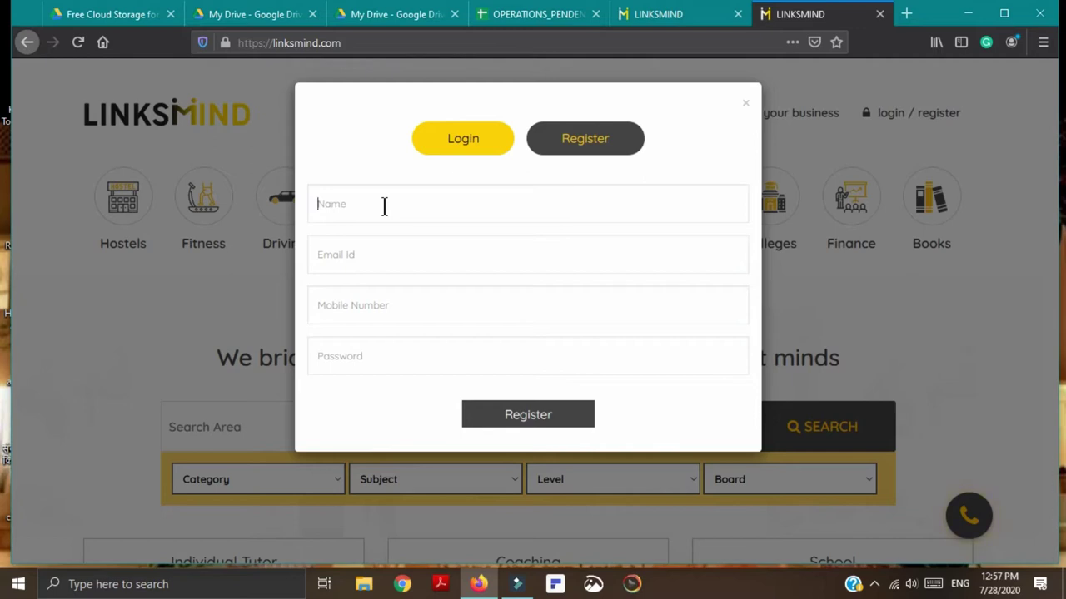
text(santi)
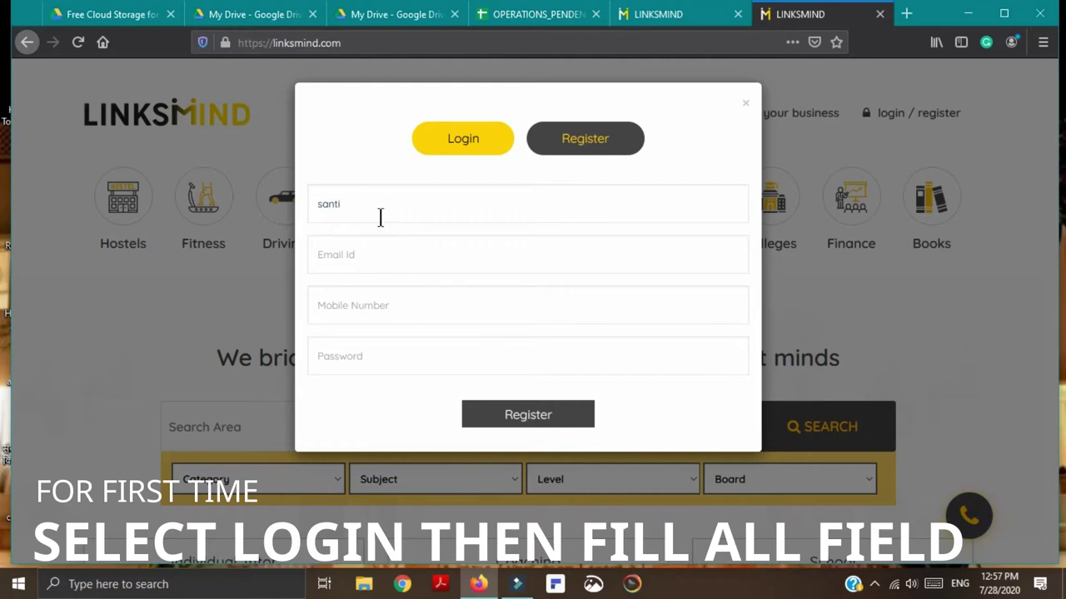
click(362, 255)
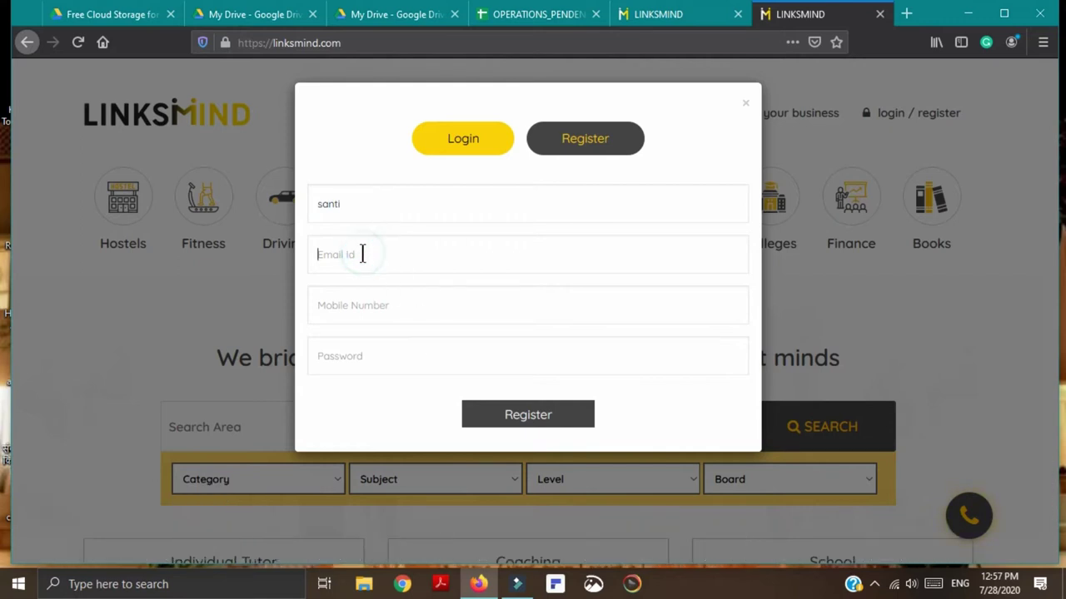
click(398, 306)
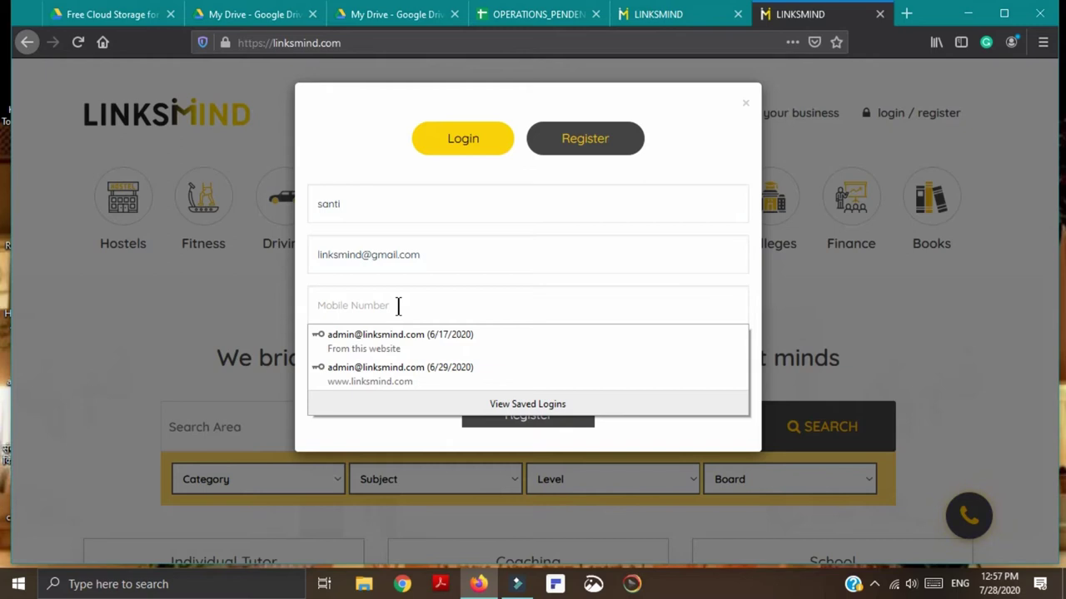
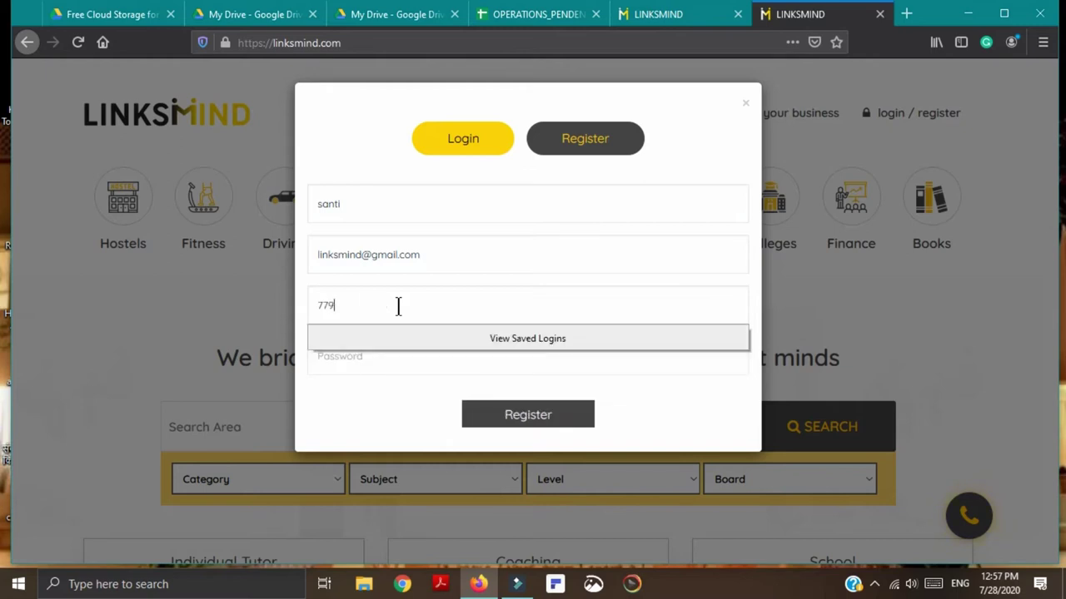
click(362, 364)
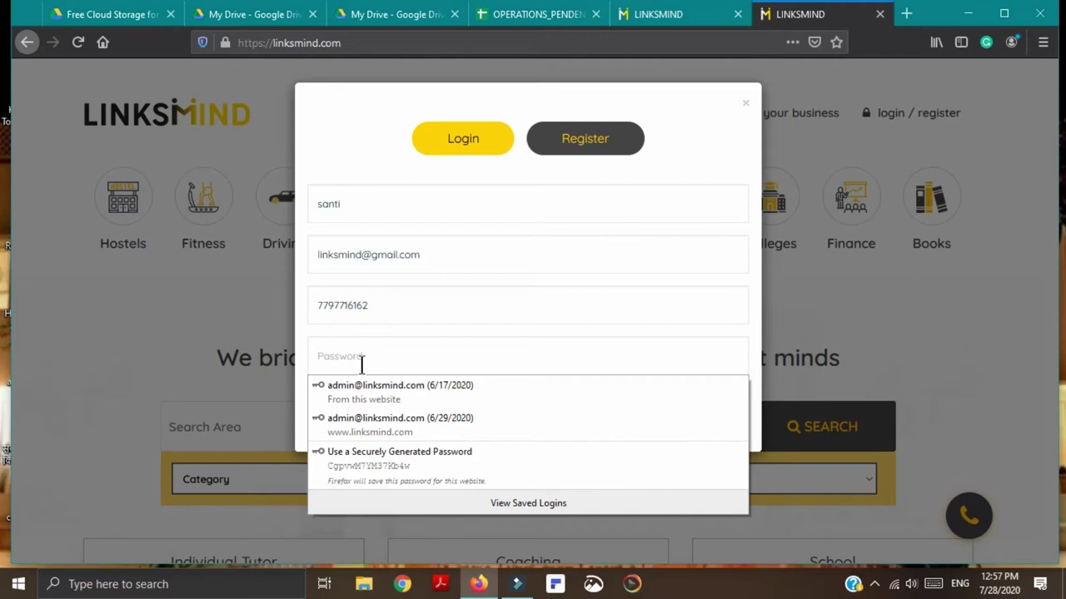
text(123)
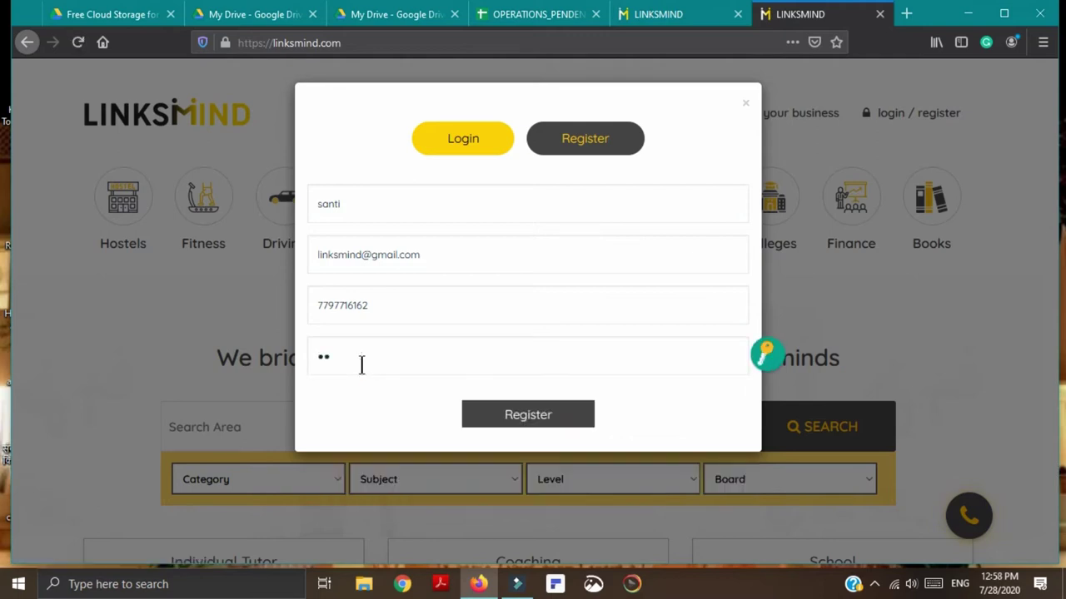
text(45)
click(535, 421)
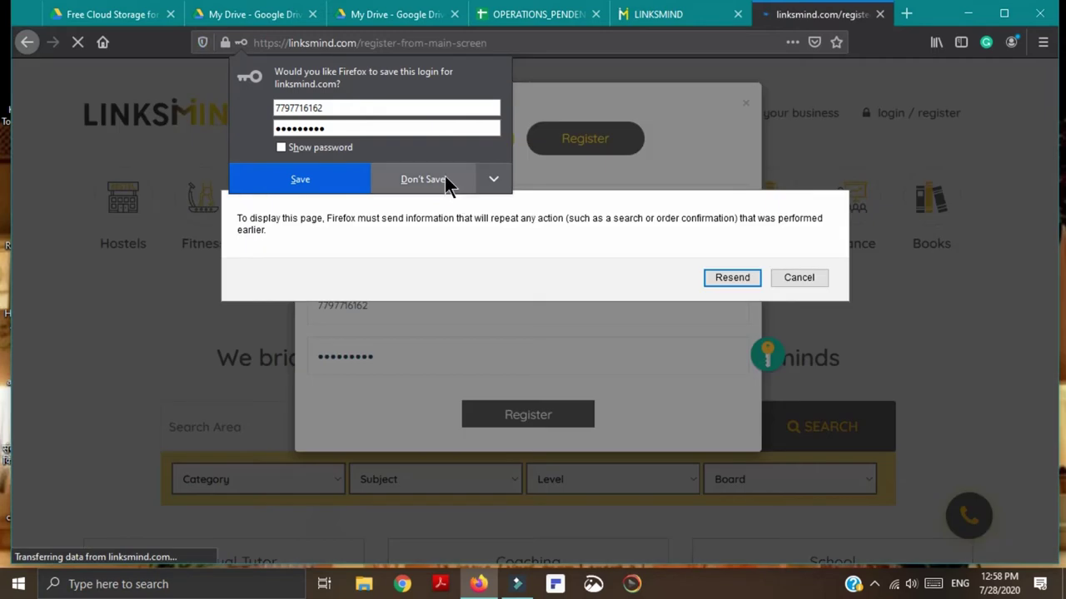
Step: Decline Firefox's save-login offer and resend the form data to reach the Profile page
click(444, 176)
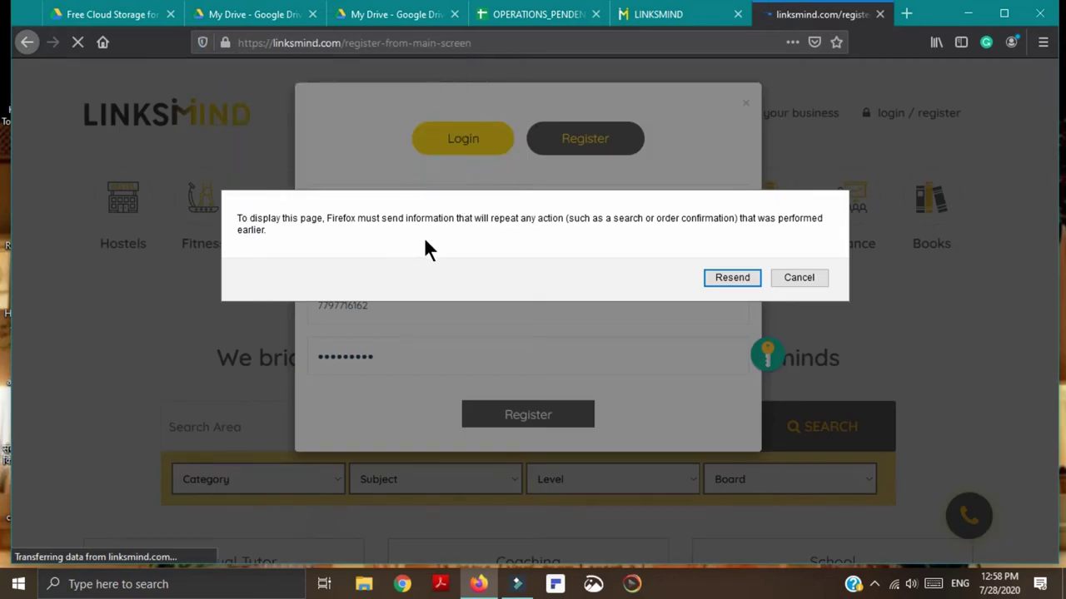
click(732, 277)
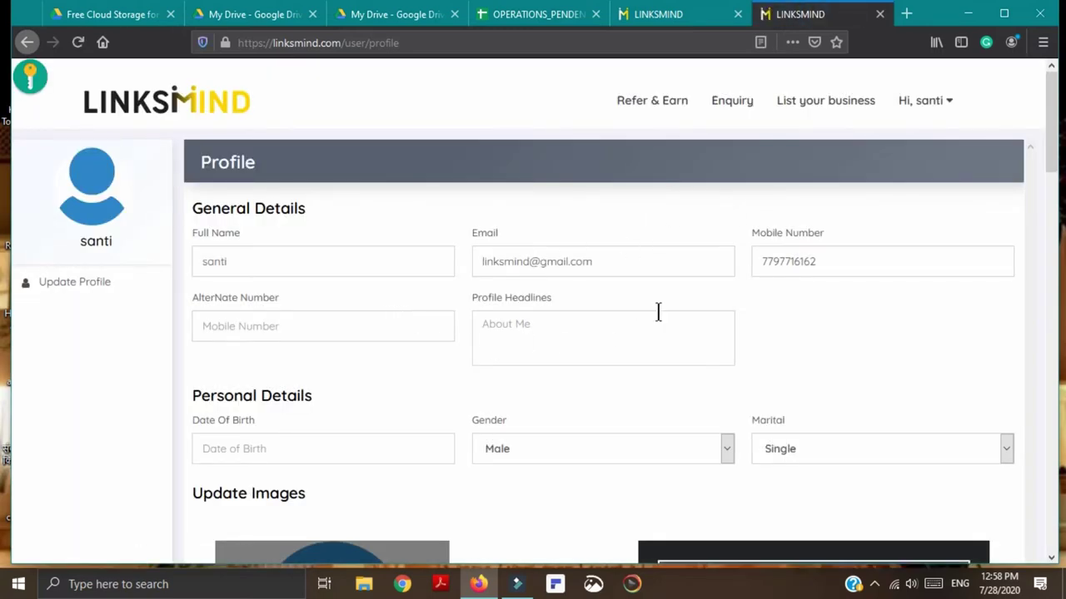
Step: Enter an alternate phone number and the profile headline 'i want to teach'
scroll(657, 313, down, 5)
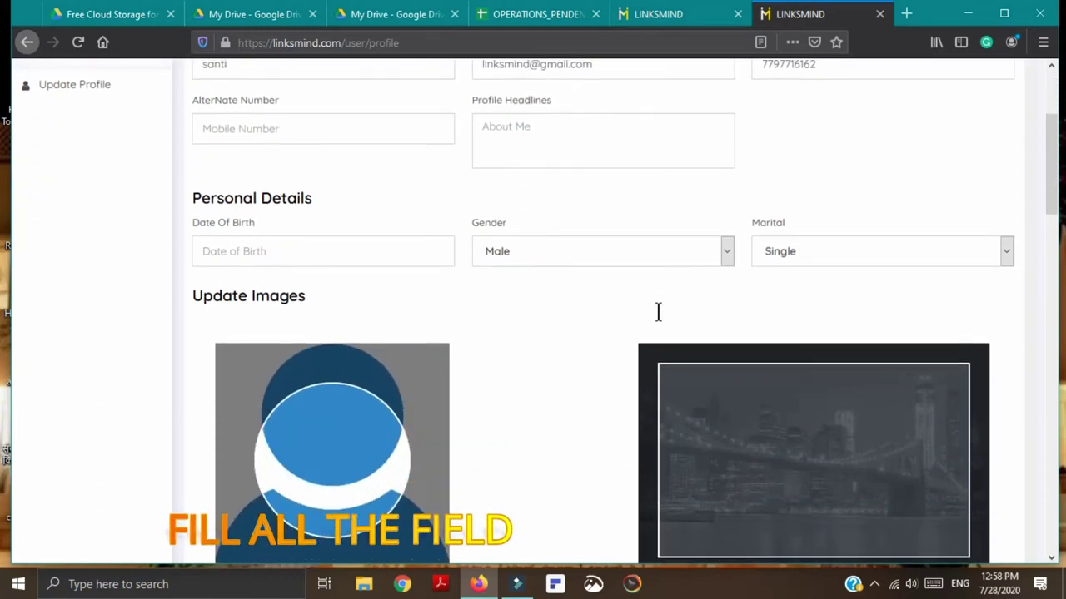
scroll(657, 315, down, 4)
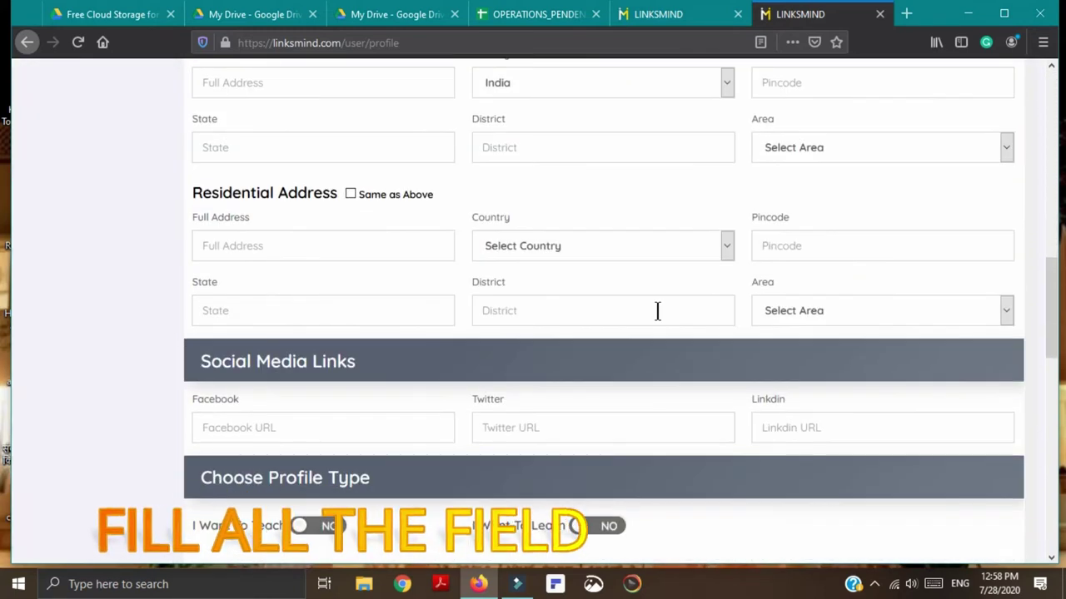
scroll(658, 315, up, 10)
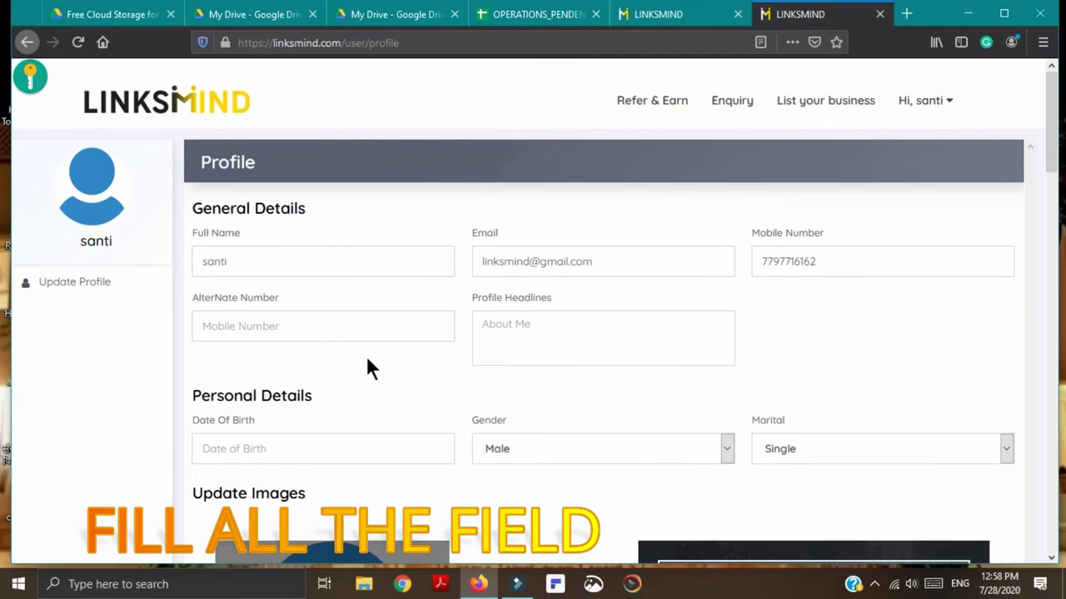
click(282, 328)
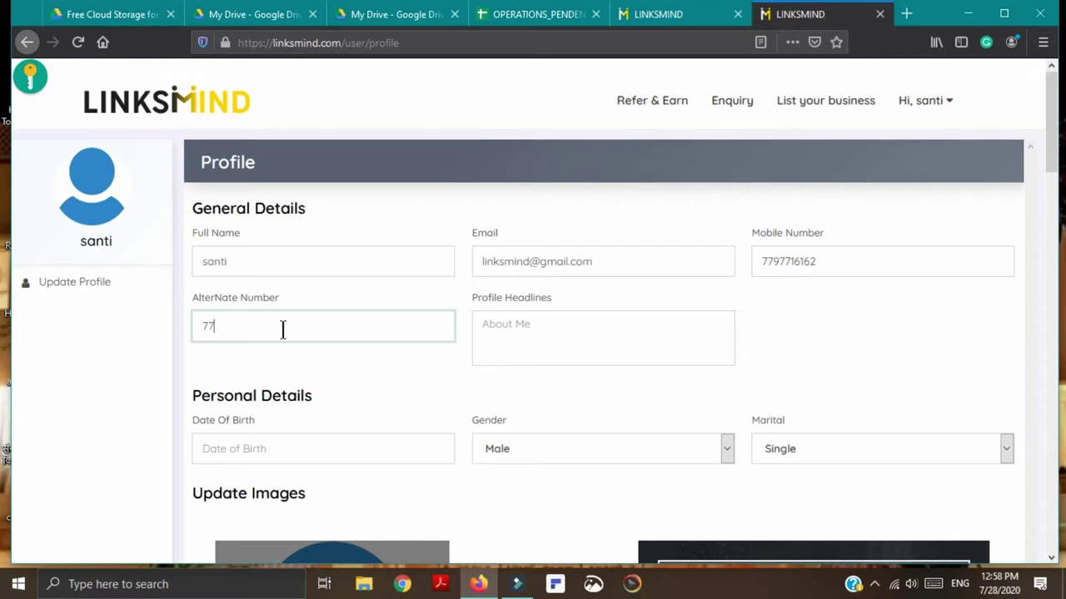
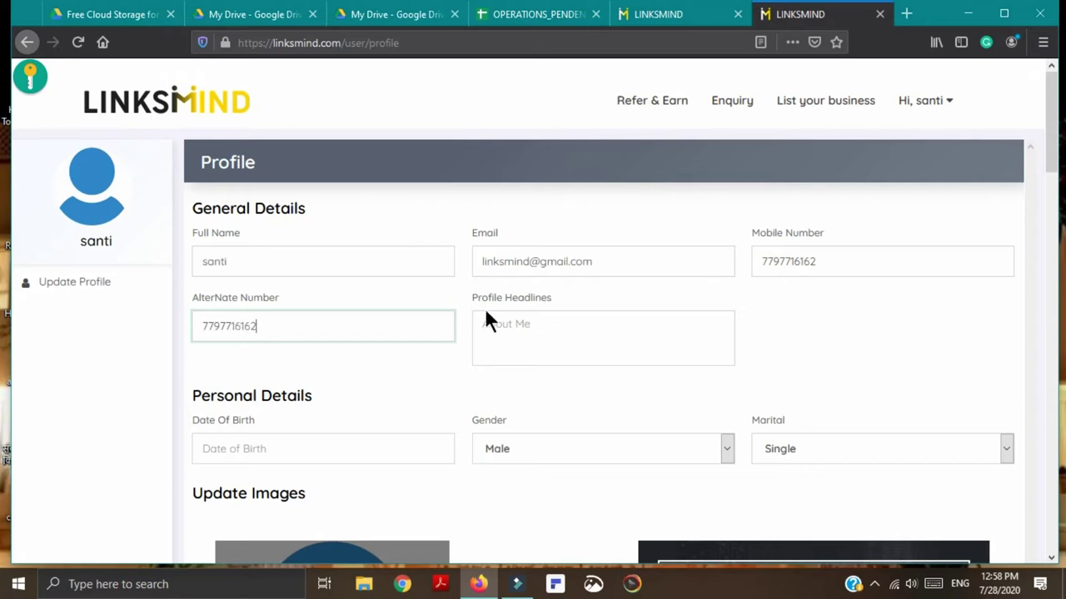
click(518, 330)
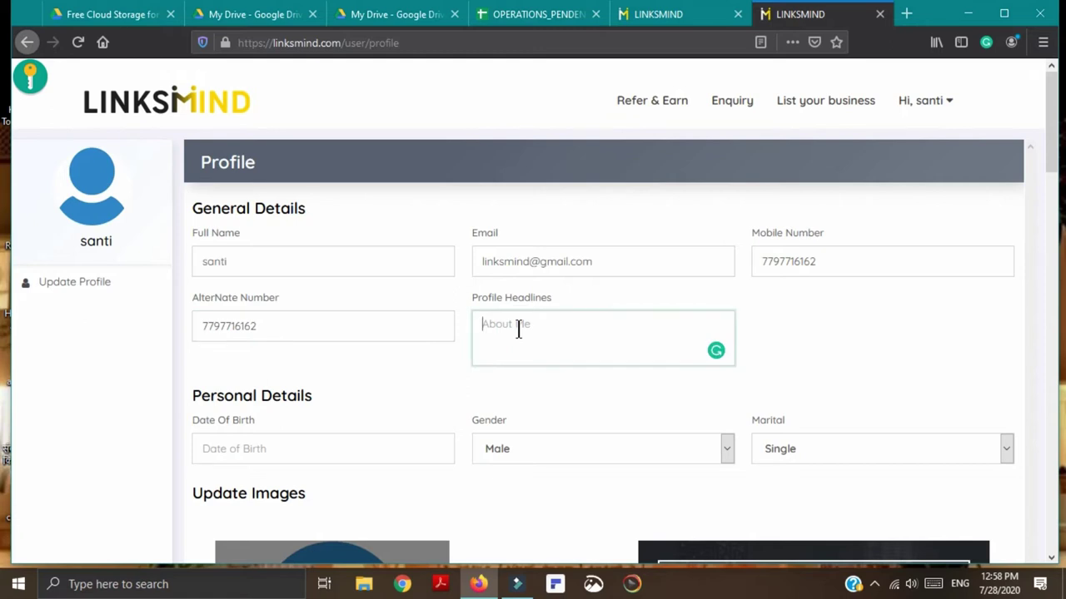
text(i want to teach)
Step: Set date of birth to 2020-07-27, gender to Female and marital status to Divorced
scroll(199, 225, down, 3)
click(249, 254)
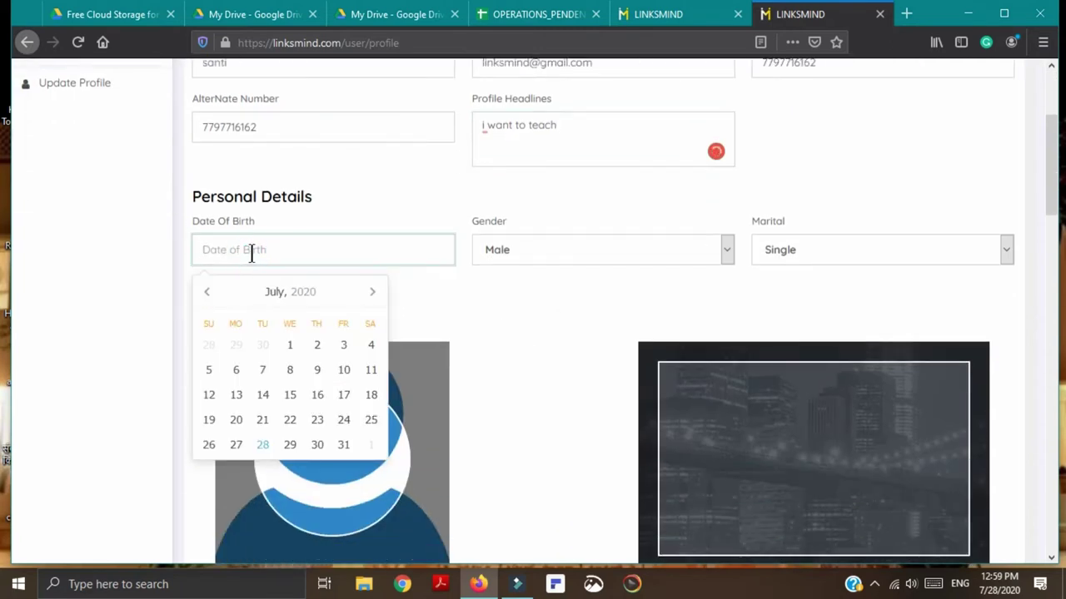
click(235, 444)
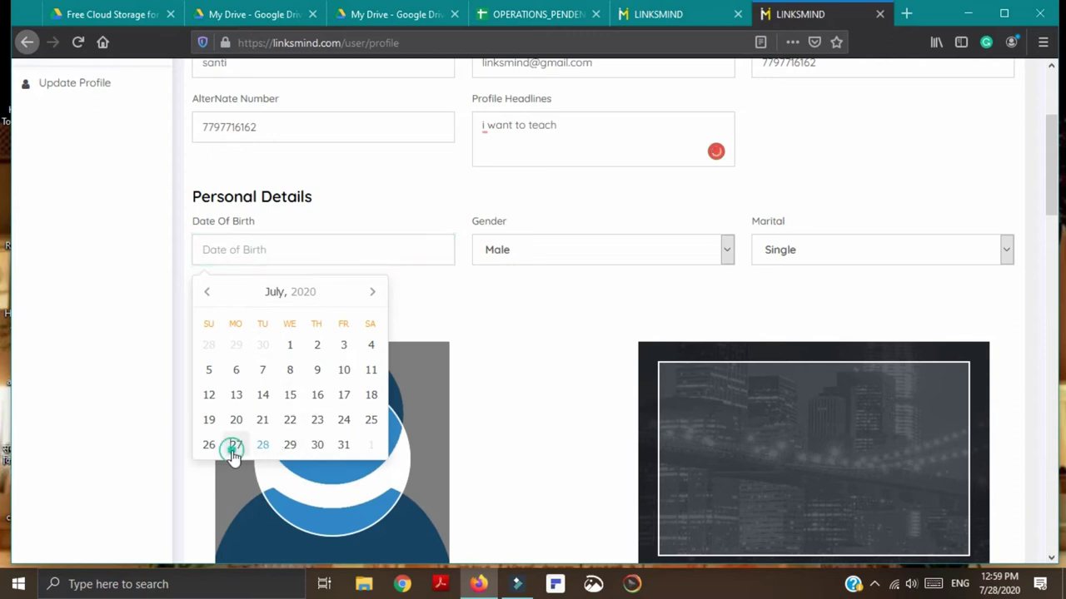
click(731, 256)
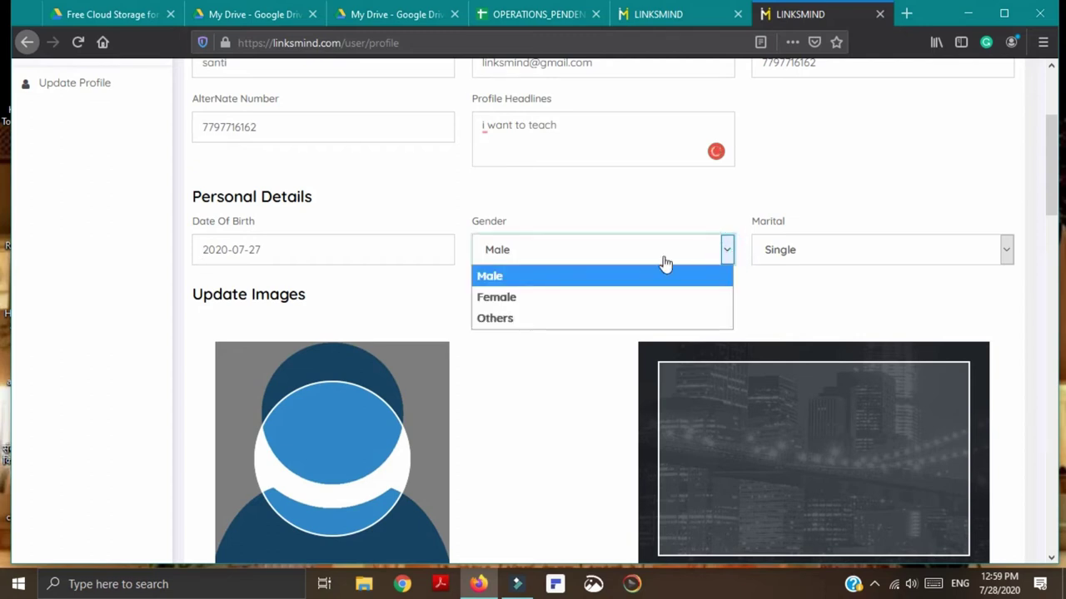
click(525, 310)
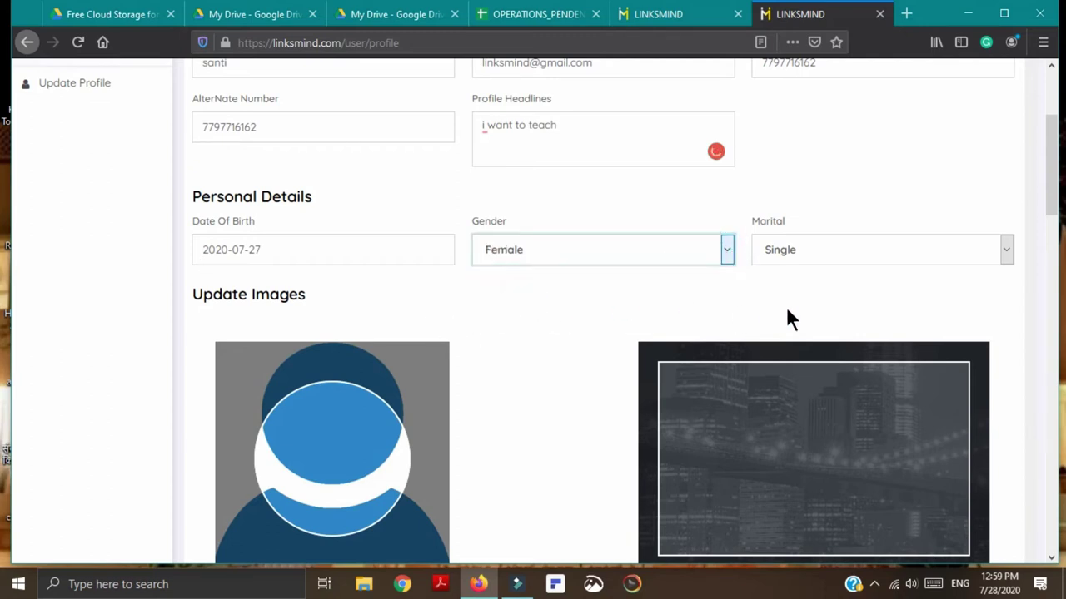
click(1007, 252)
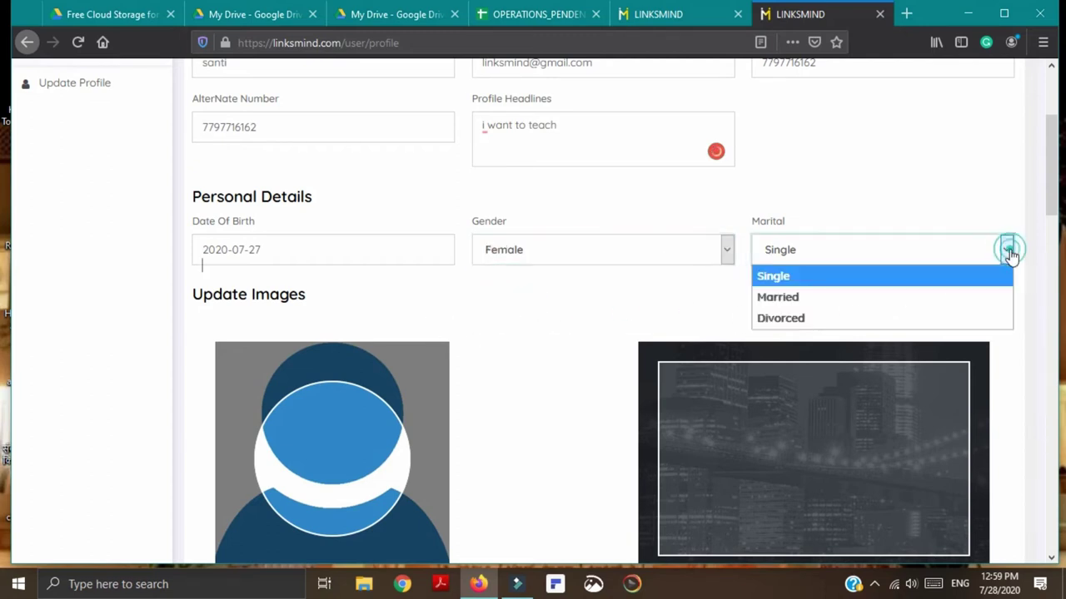
click(845, 318)
scroll(494, 388, down, 2)
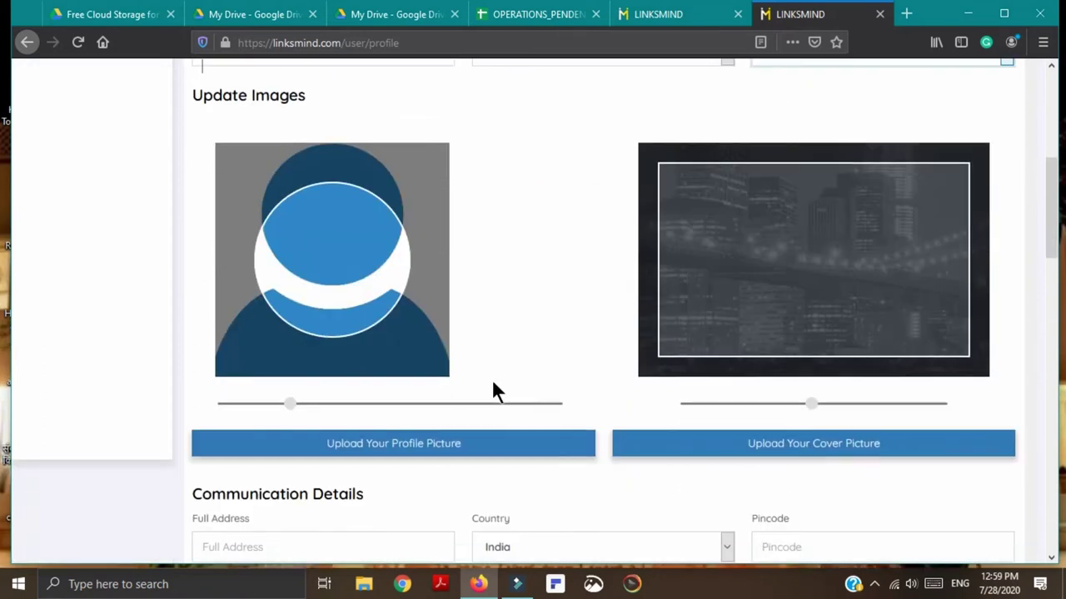
Step: Upload unnamed.png from the linkmind work folder as the profile picture and reposition it in the crop
click(397, 447)
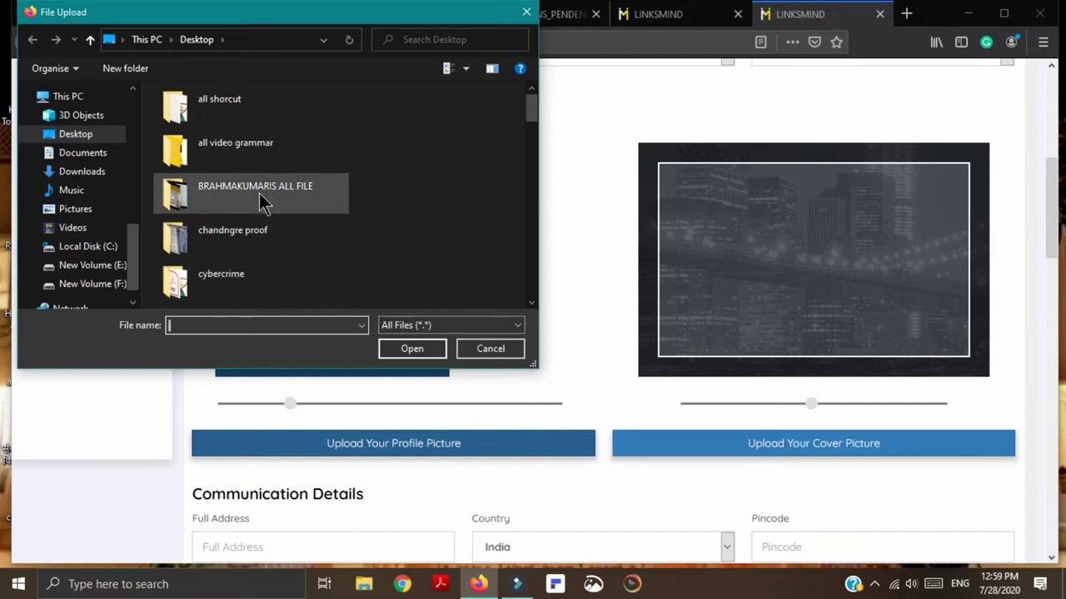
scroll(259, 198, down, 2)
scroll(250, 182, down, 1)
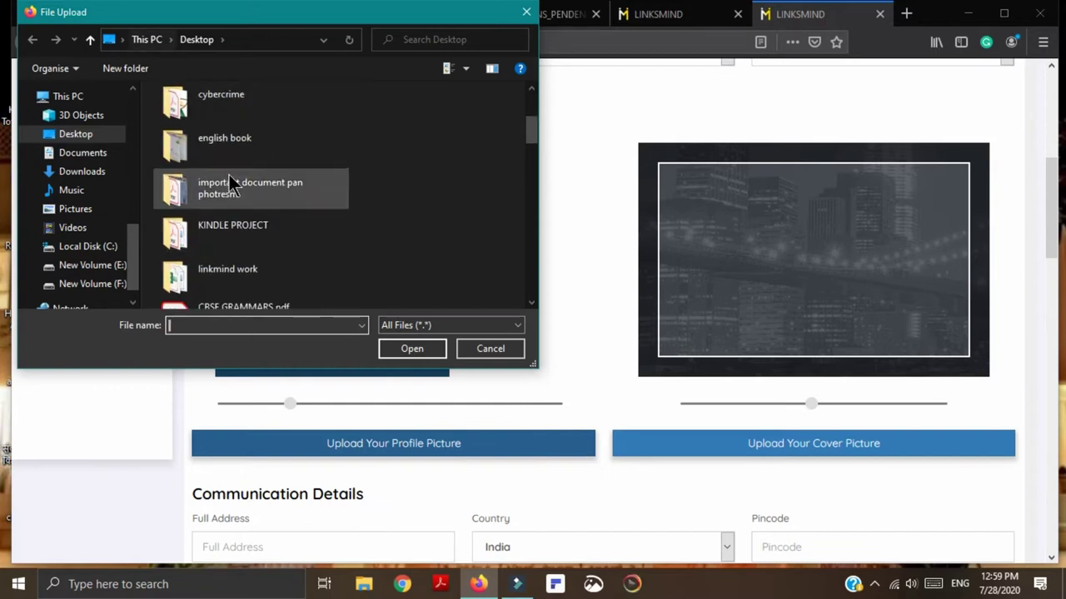
double_click(261, 264)
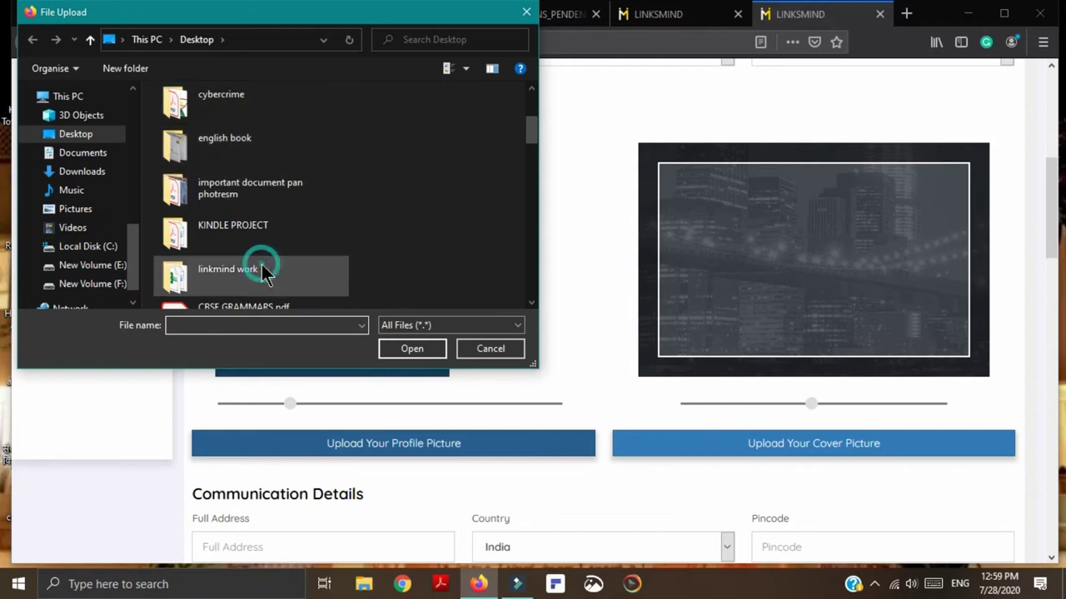
click(212, 280)
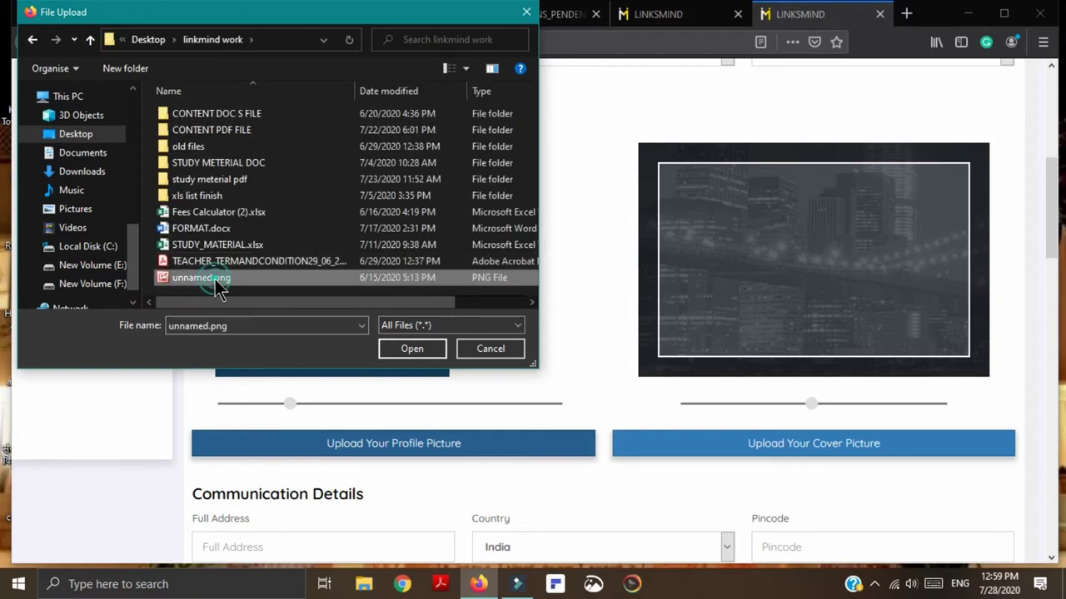
click(414, 352)
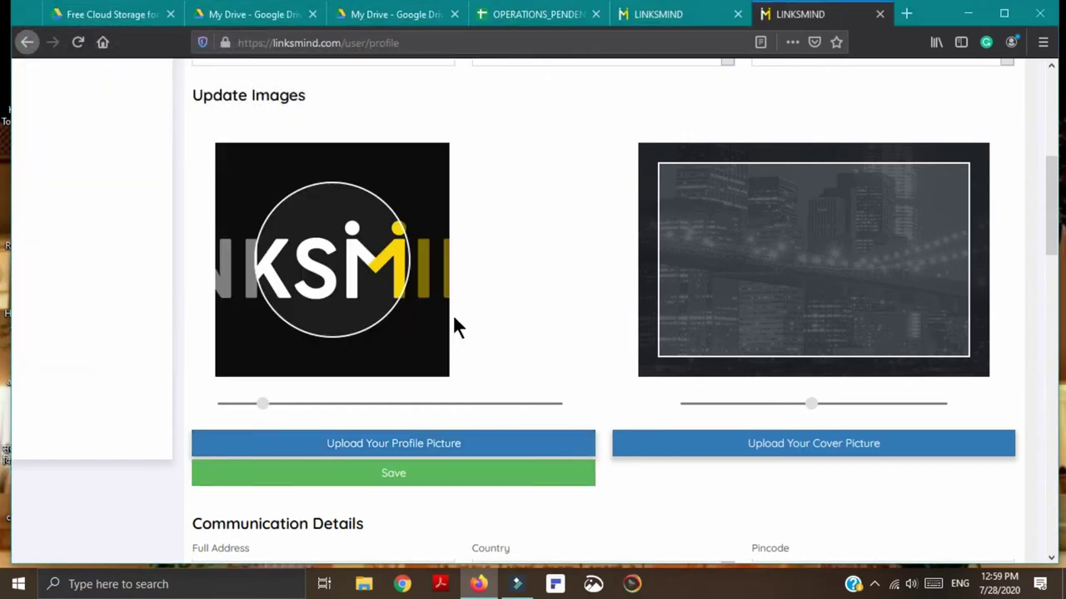
drag(352, 271, 298, 276)
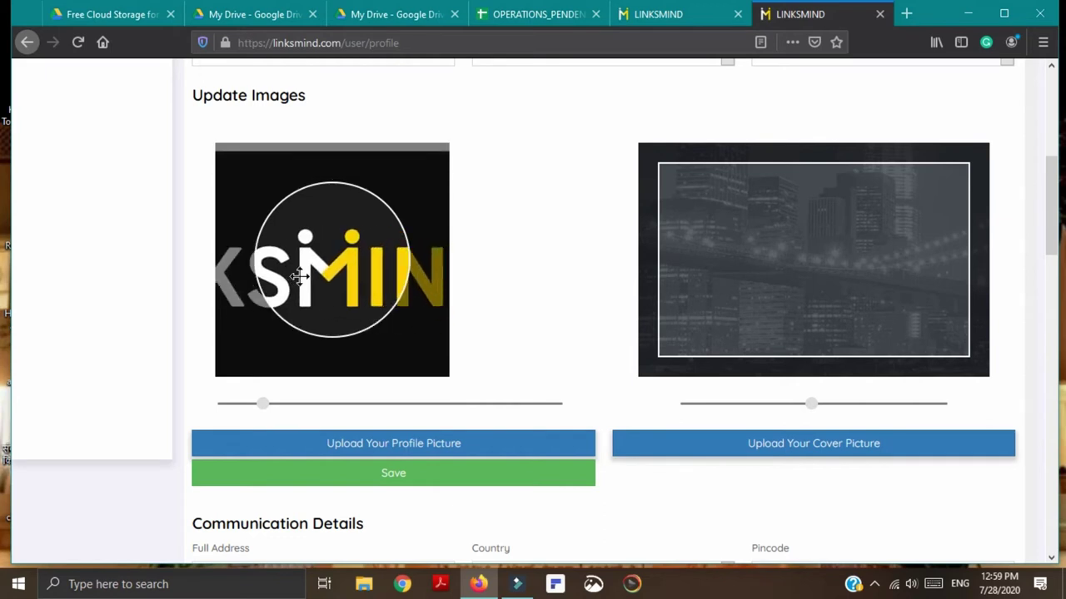
drag(322, 230, 317, 219)
Step: Start a cover picture upload and browse This PC, Pictures and Camera Roll for the photo
click(802, 448)
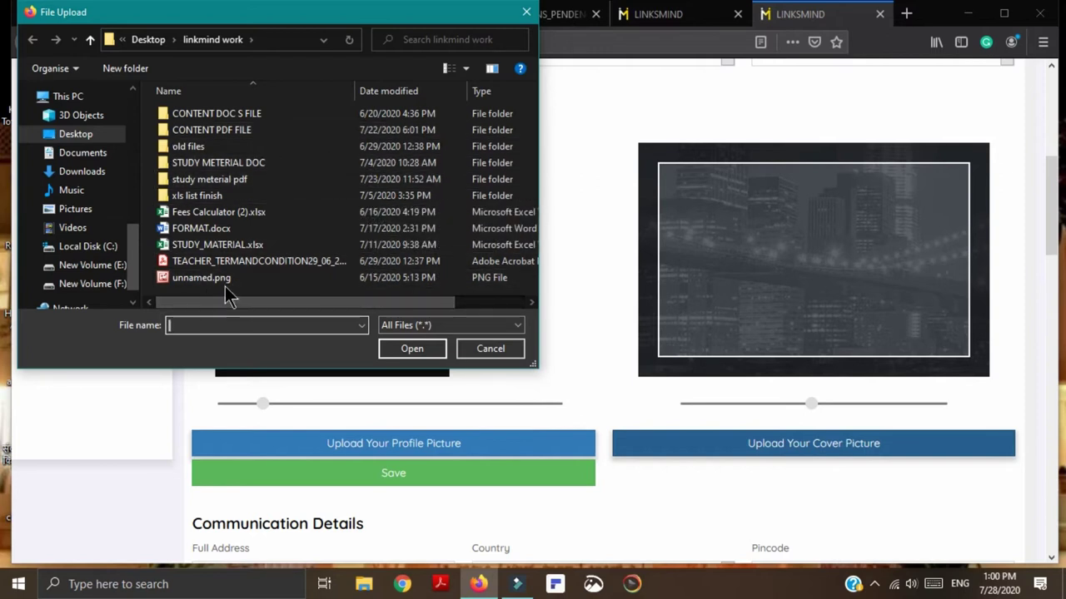
click(148, 40)
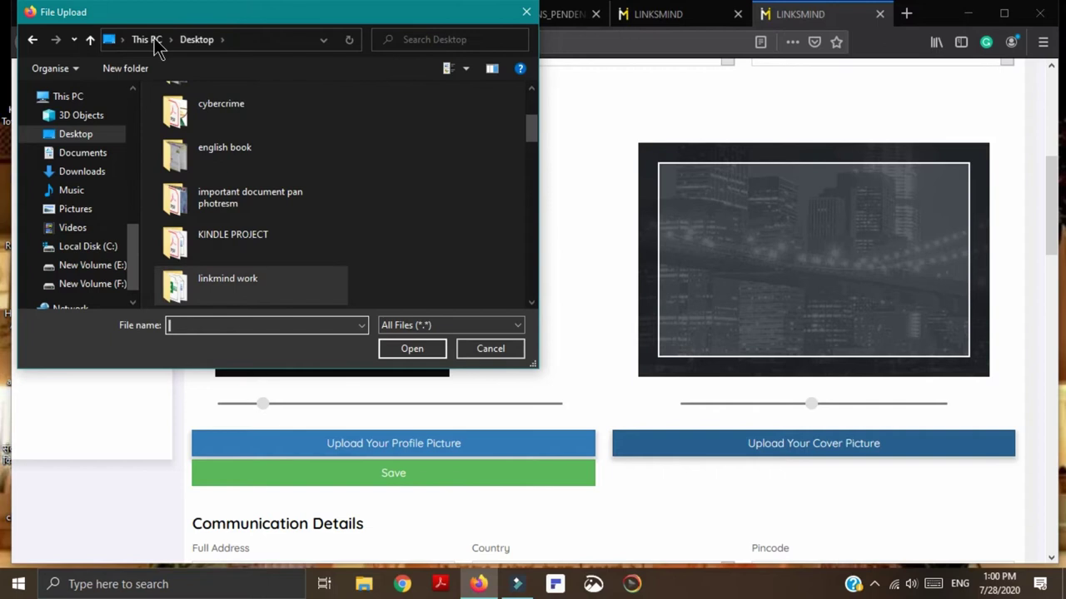
scroll(290, 258, down, 5)
click(150, 42)
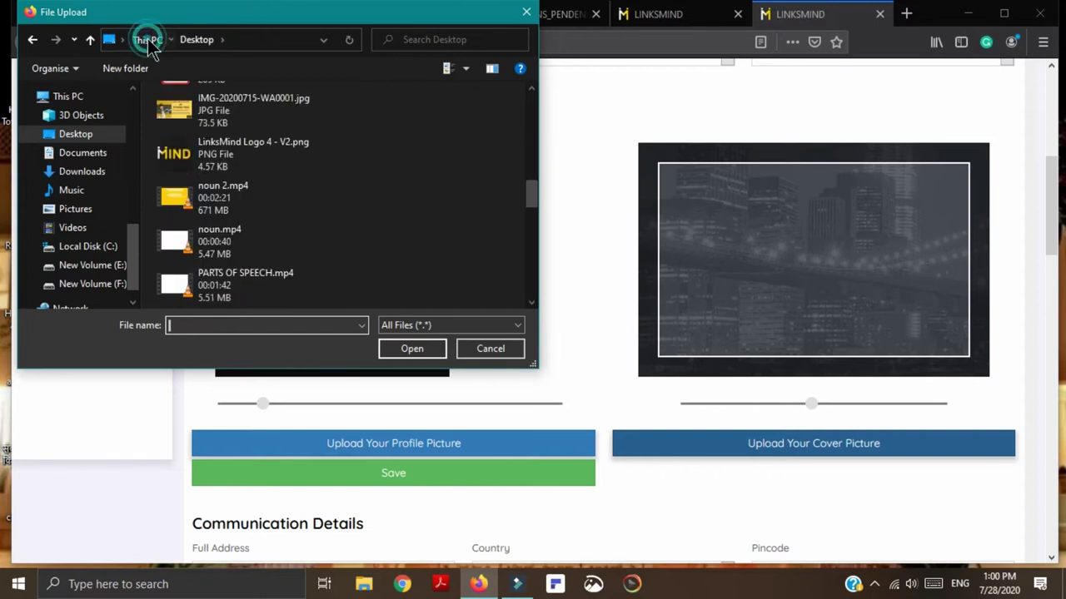
scroll(310, 231, down, 2)
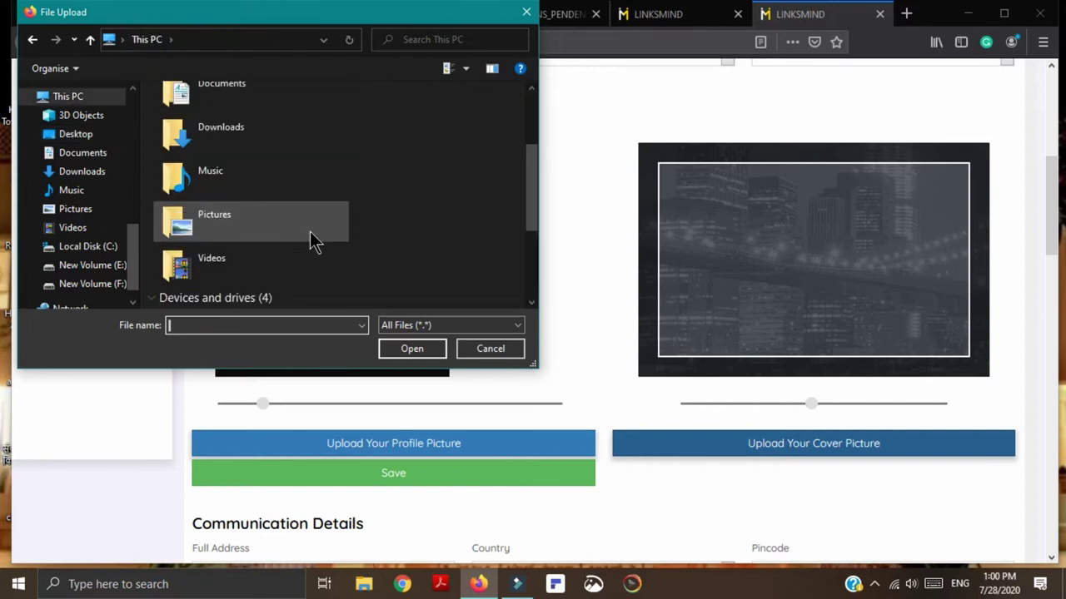
double_click(268, 223)
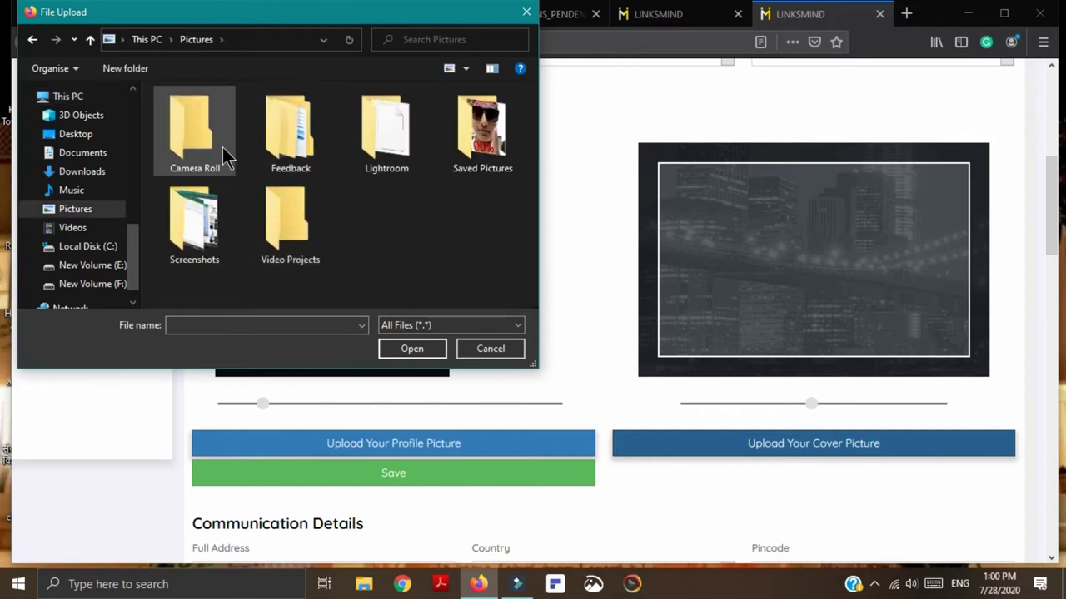
double_click(225, 156)
click(150, 40)
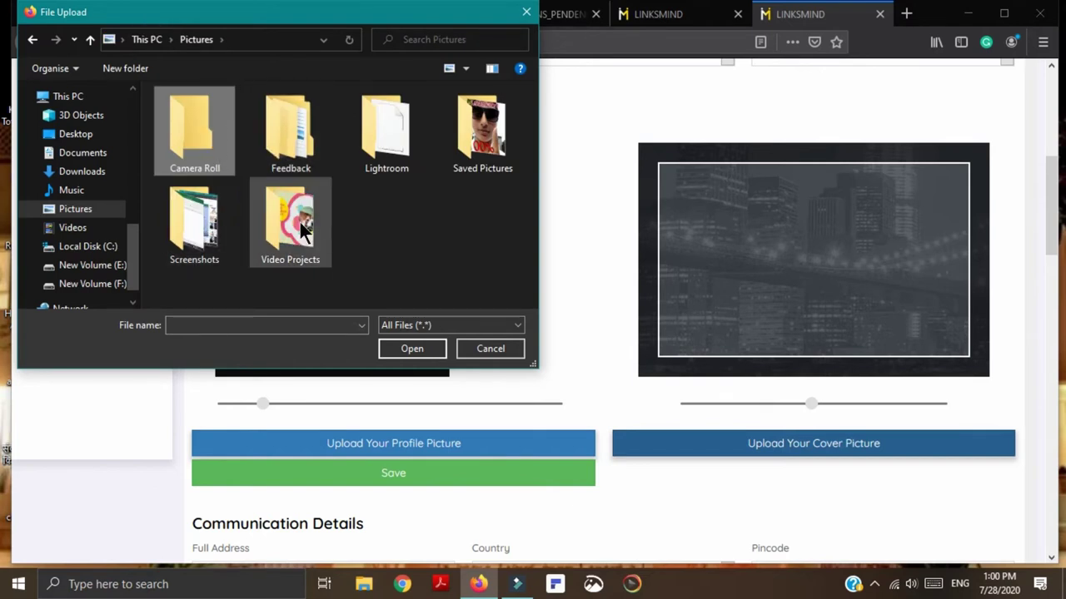
click(150, 46)
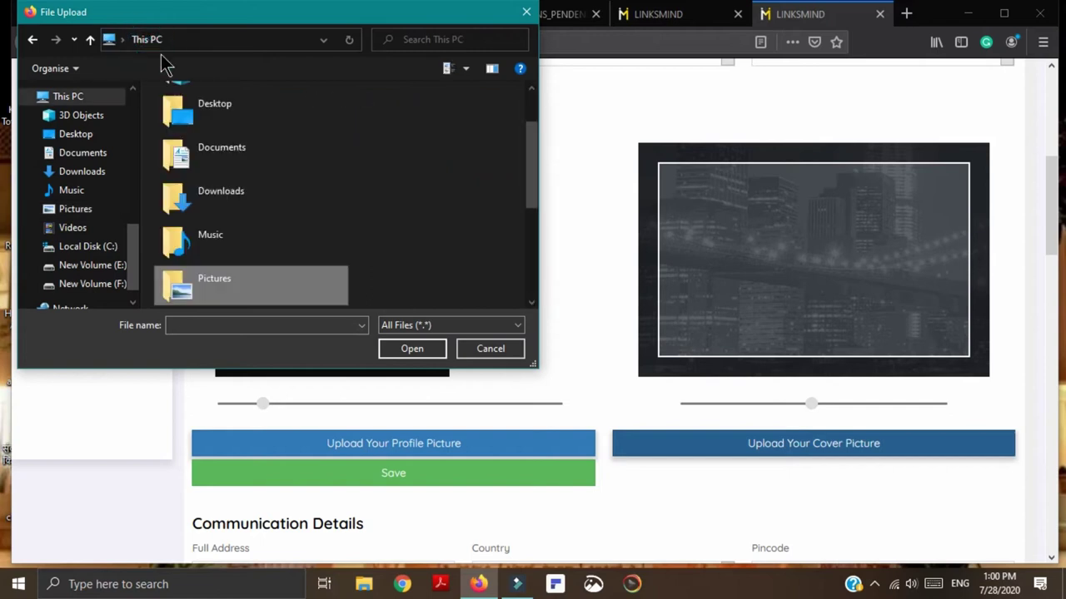
scroll(244, 241, down, 5)
scroll(242, 256, up, 5)
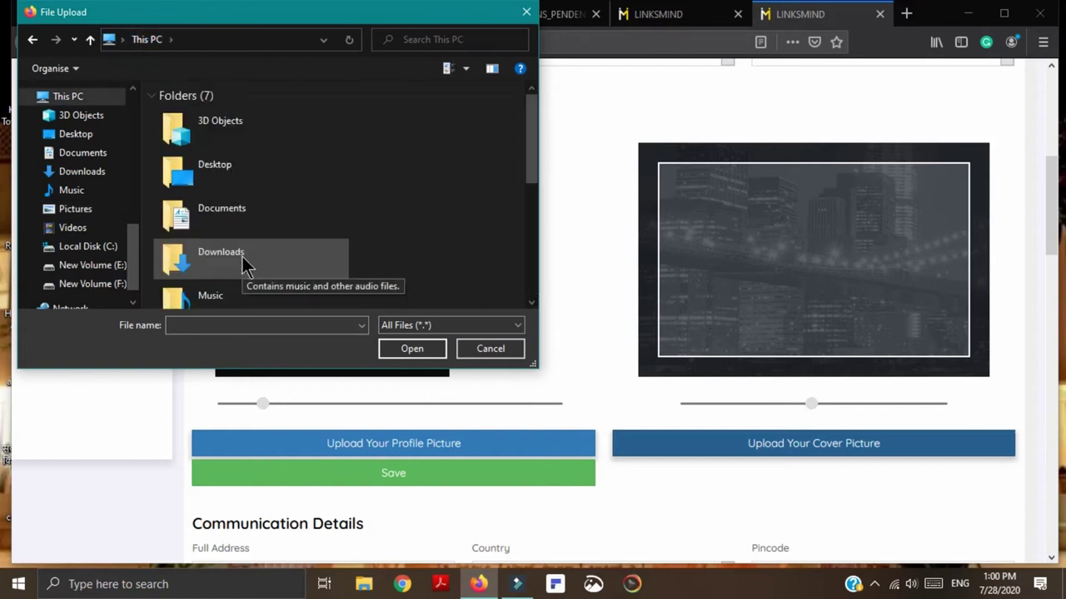
Step: Choose IMG_20200228_173552.jpg from Desktop > chandngre proof as the cover picture
double_click(243, 164)
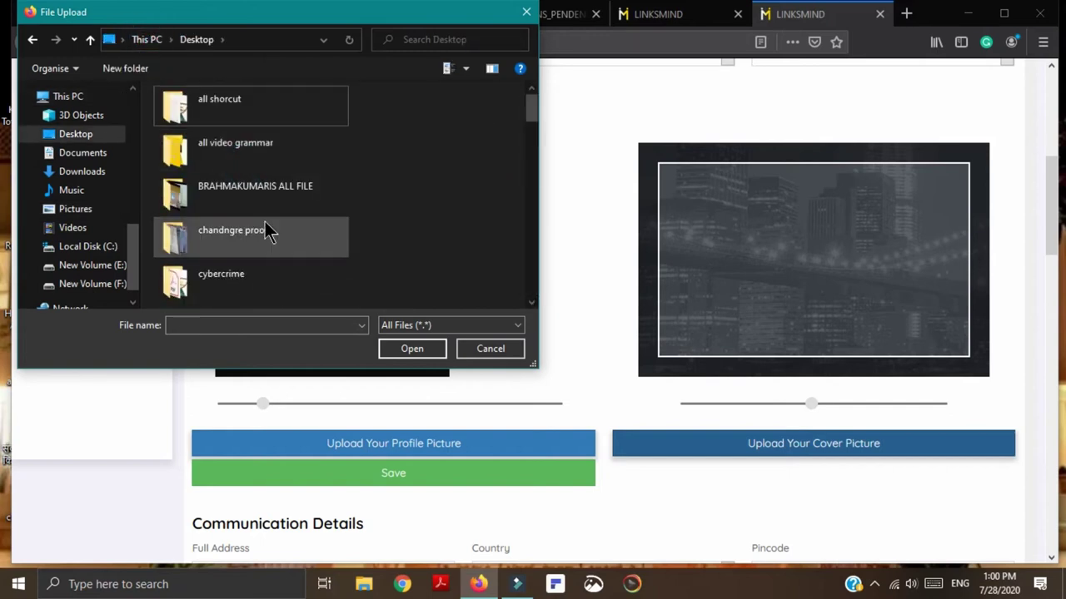
scroll(268, 229, down, 5)
scroll(268, 230, up, 5)
double_click(264, 230)
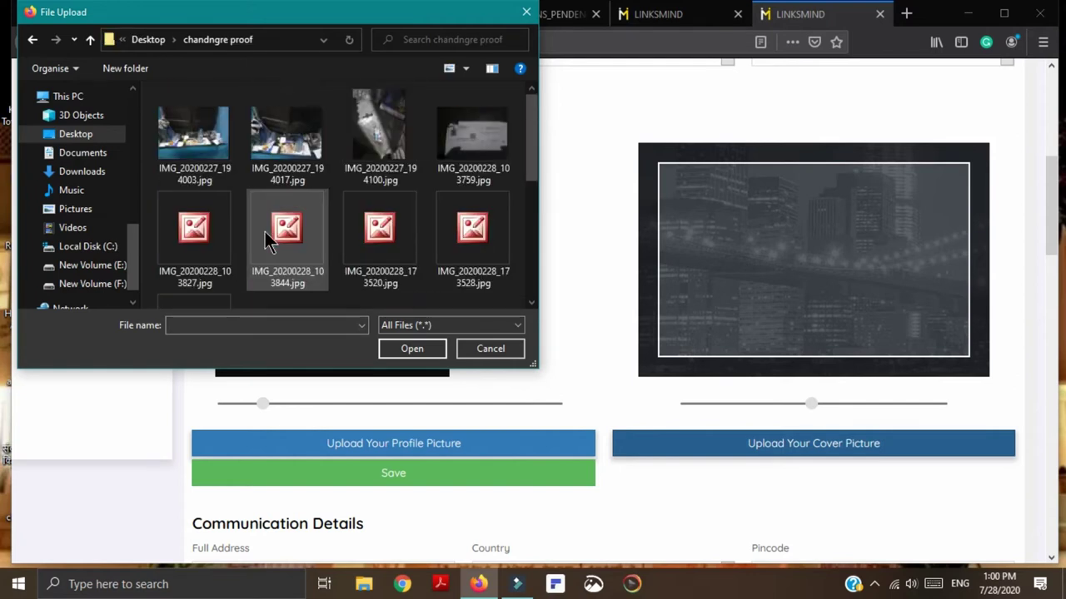
scroll(316, 247, down, 2)
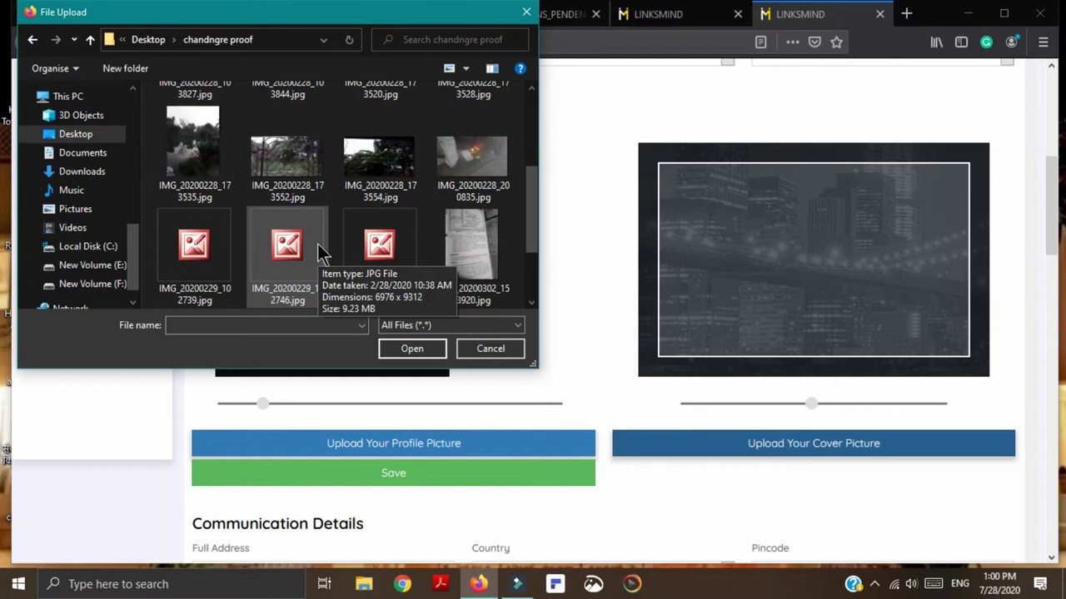
click(291, 158)
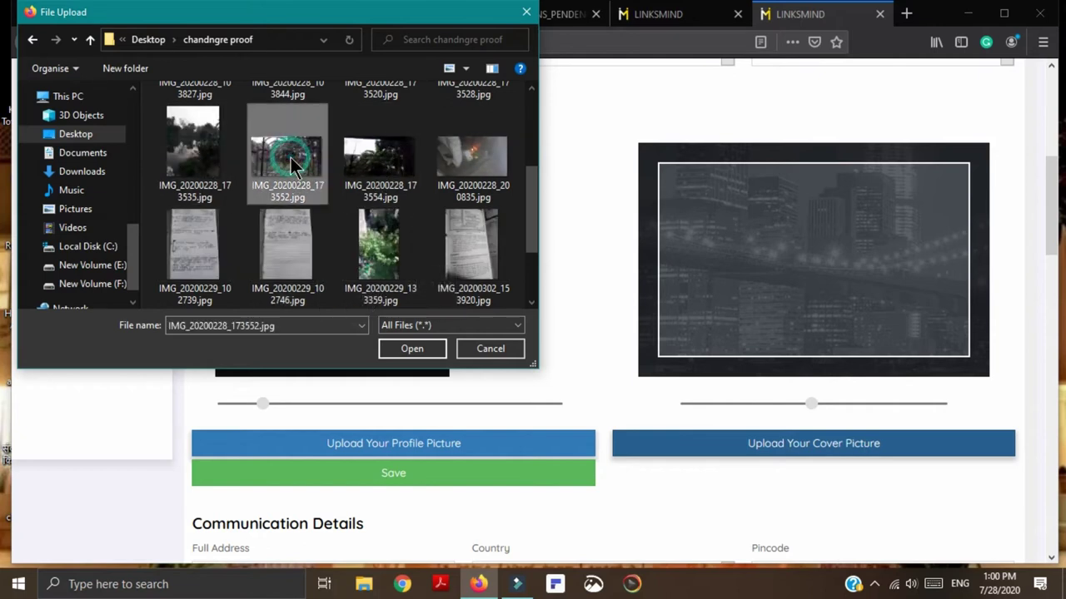
click(412, 348)
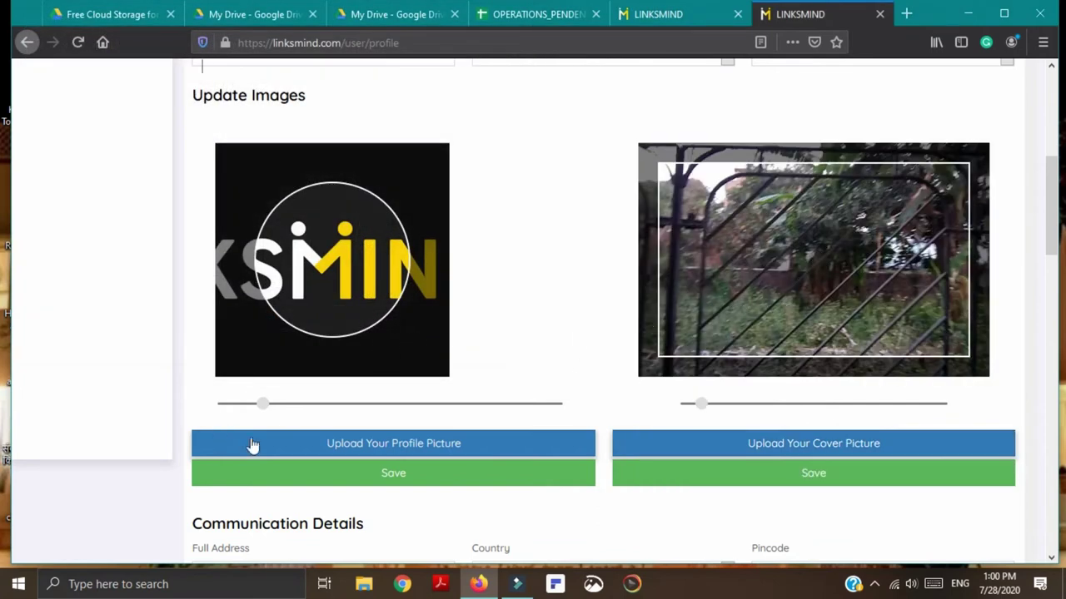
scroll(414, 480, down, 3)
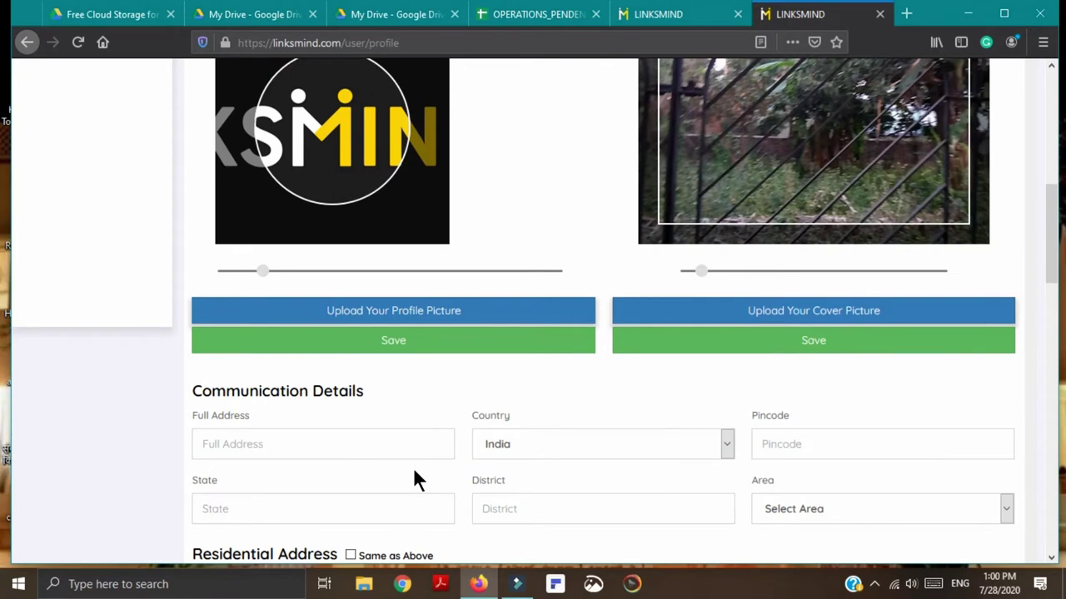
scroll(637, 420, up, 3)
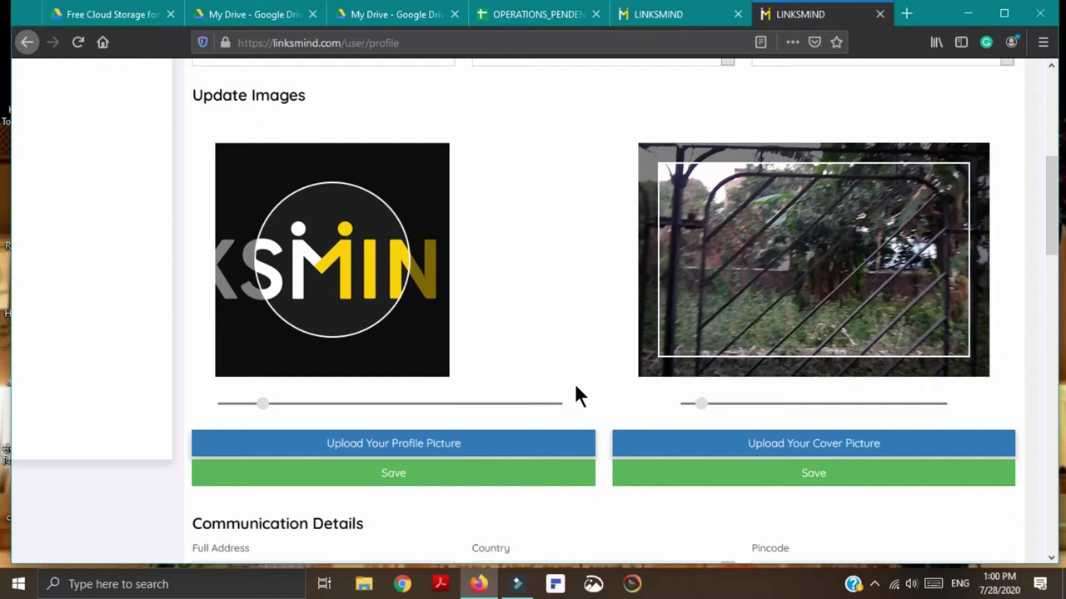
scroll(519, 429, down, 3)
scroll(521, 429, down, 1)
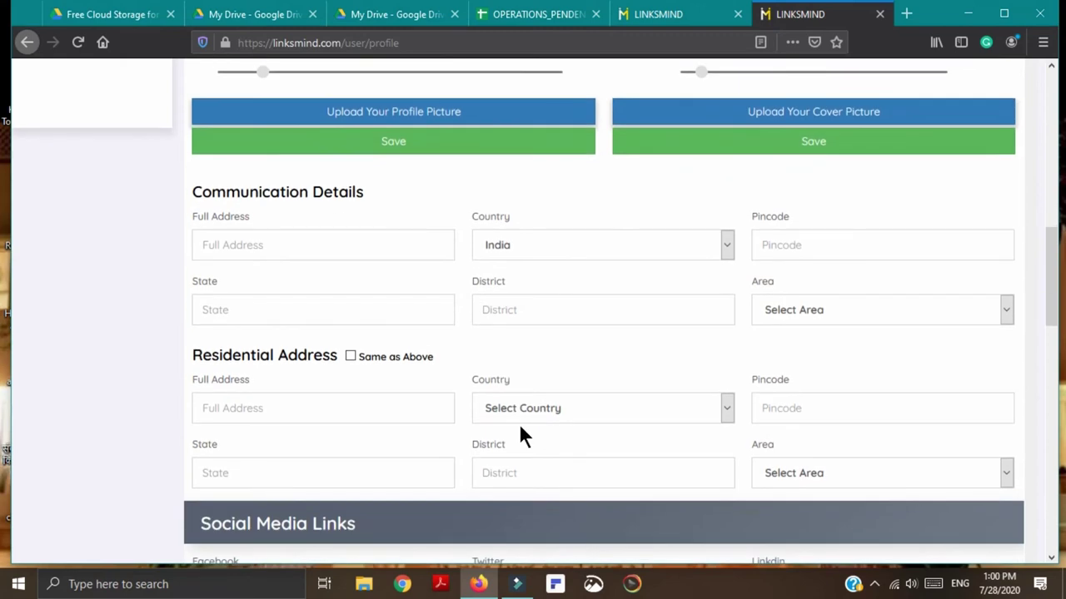
scroll(627, 345, up, 1)
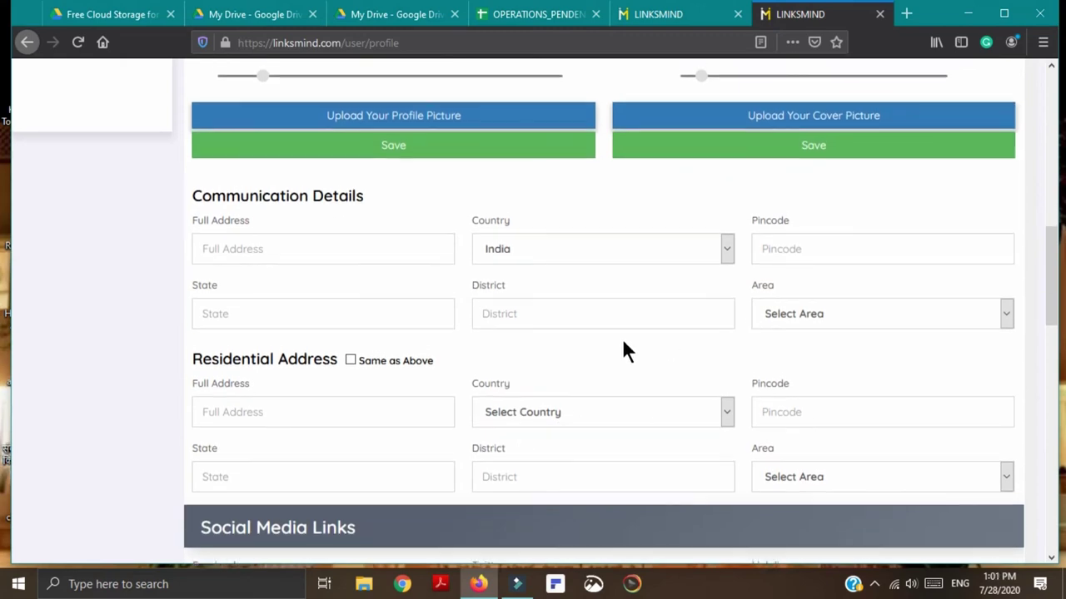
scroll(626, 347, up, 1)
scroll(624, 342, down, 1)
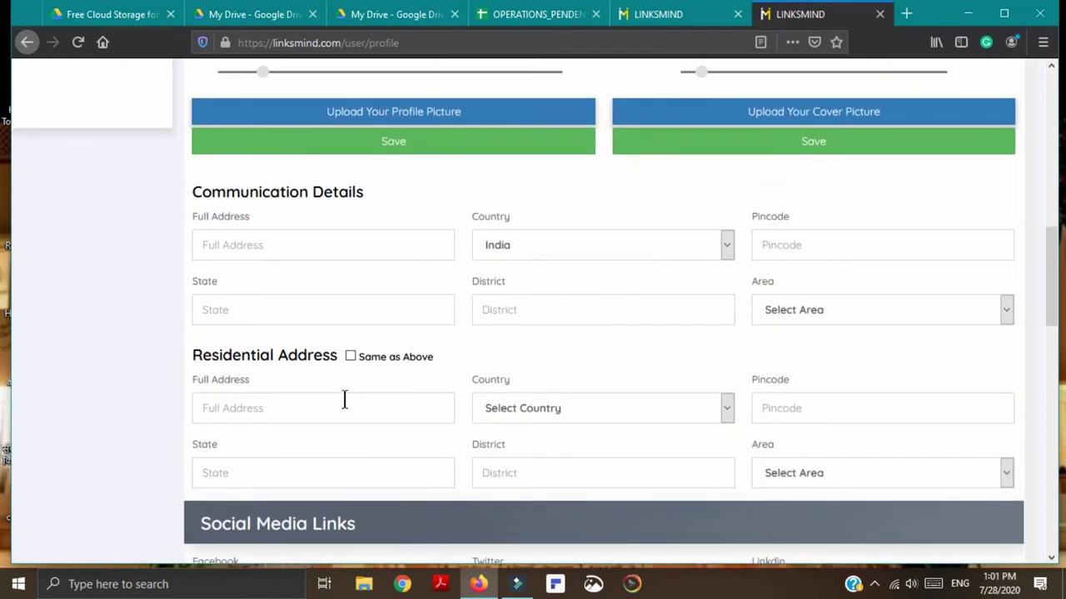
click(274, 245)
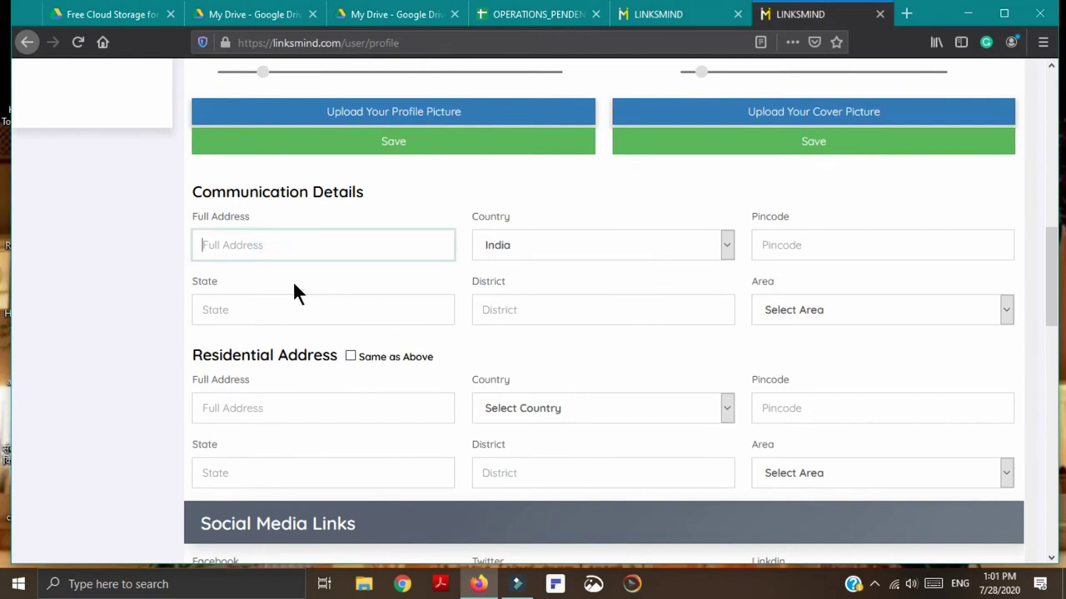
scroll(340, 382, down, 2)
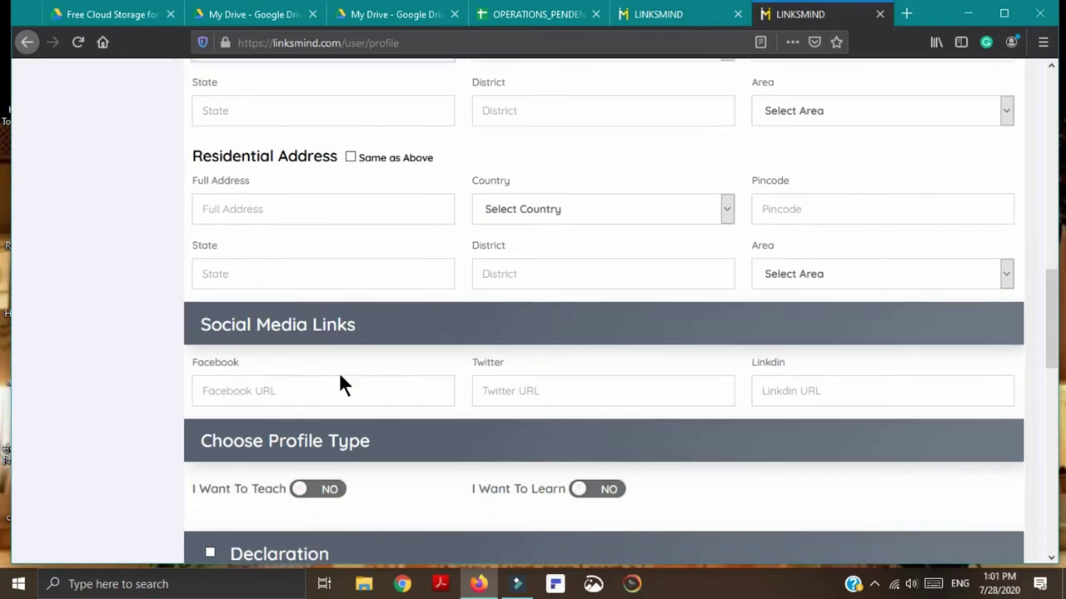
scroll(371, 326, up, 2)
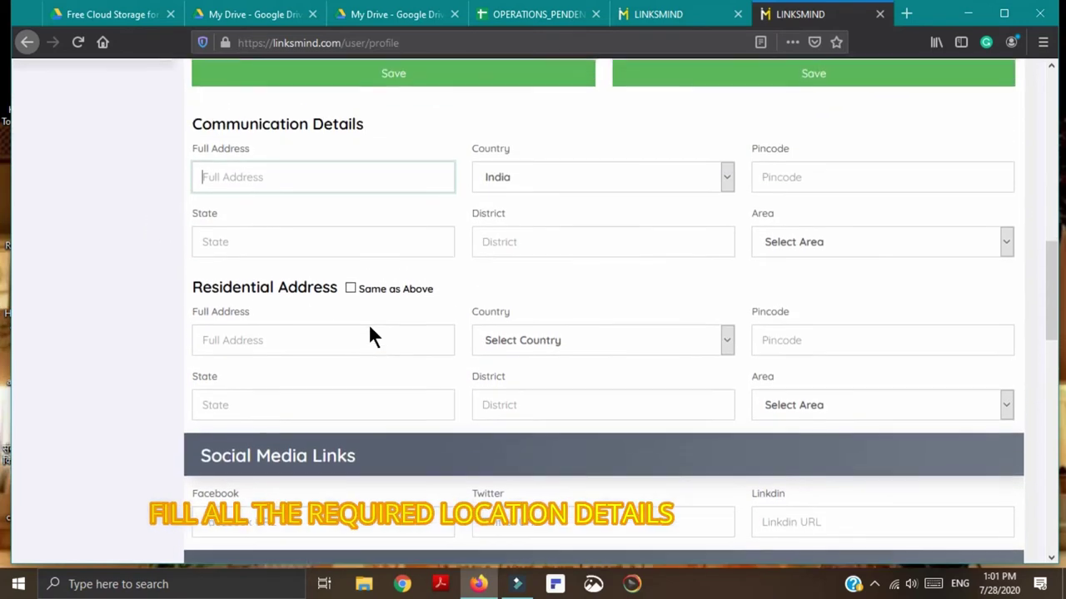
scroll(370, 329, down, 5)
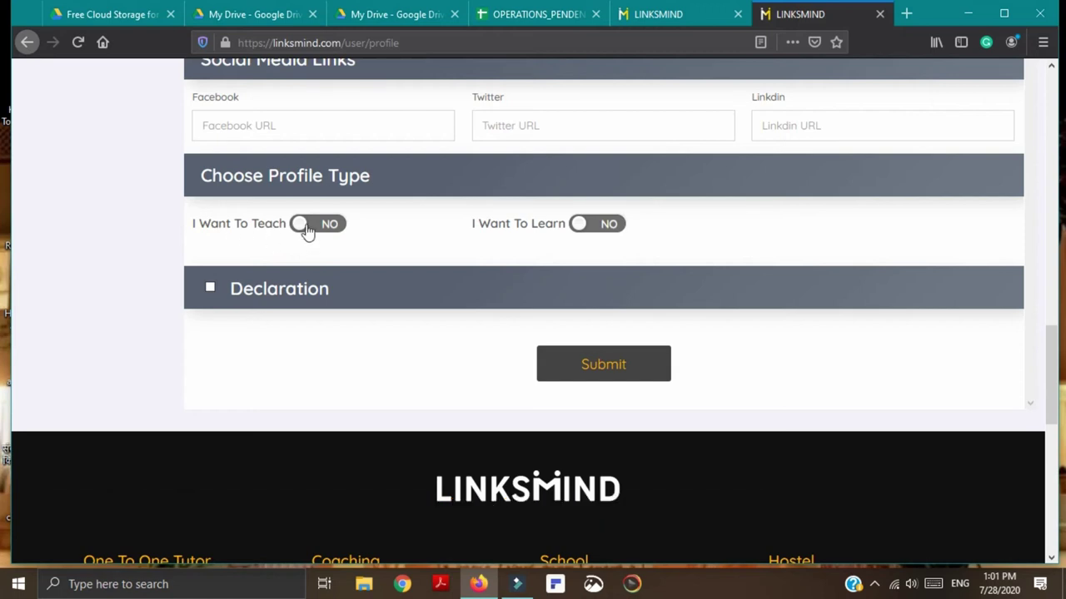
Step: Set I Want To Teach to YES and add a qualification row
click(303, 228)
click(305, 230)
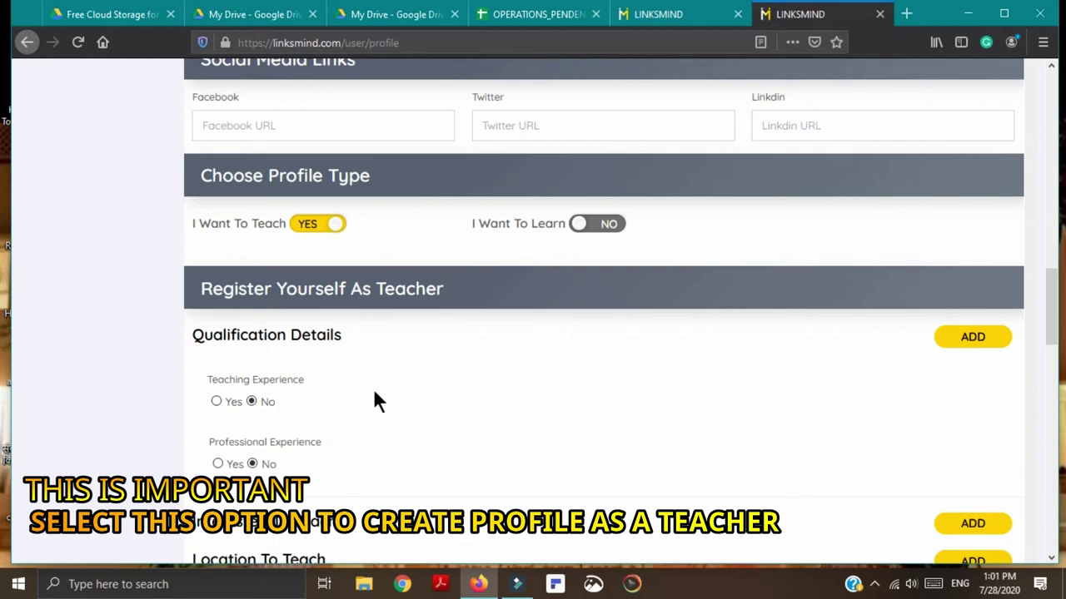
scroll(376, 398, down, 3)
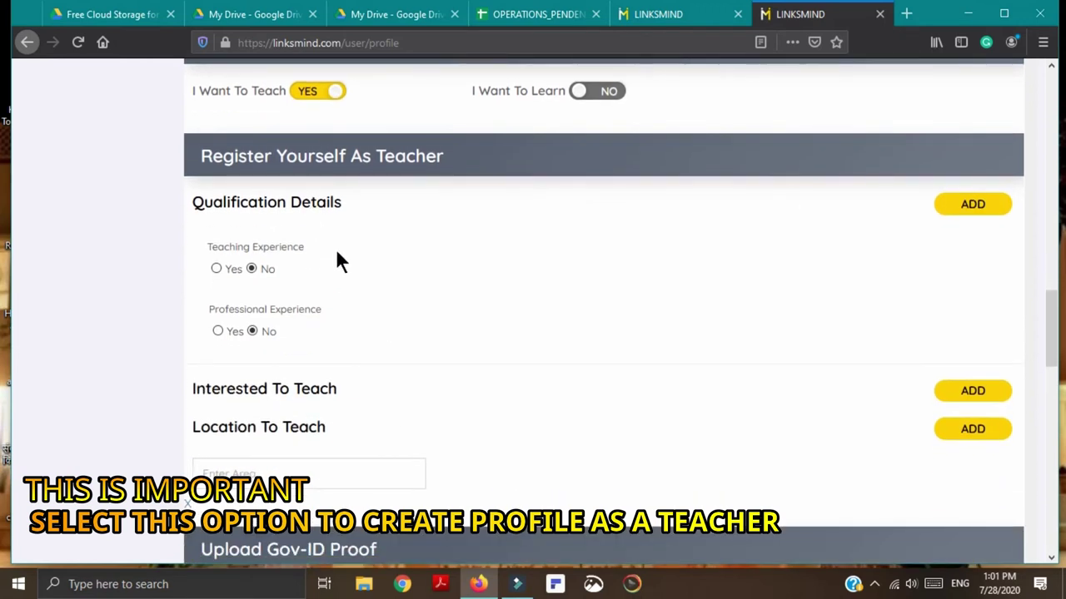
click(973, 206)
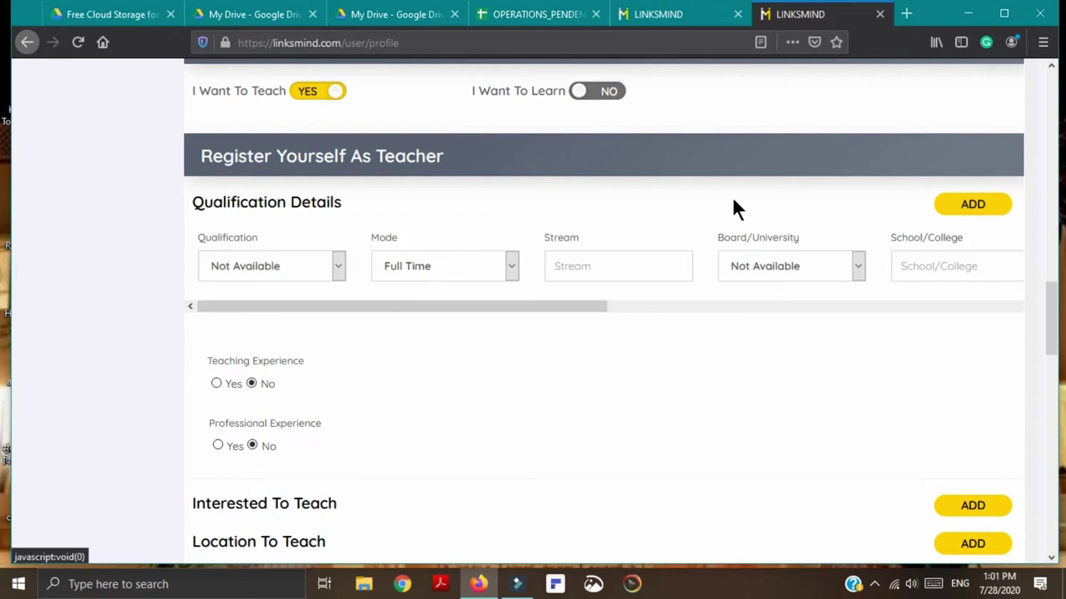
click(339, 268)
Step: Set the qualification to OTHERS and the mode to Part Time, then move to Stream and Board/University
scroll(260, 430, down, 5)
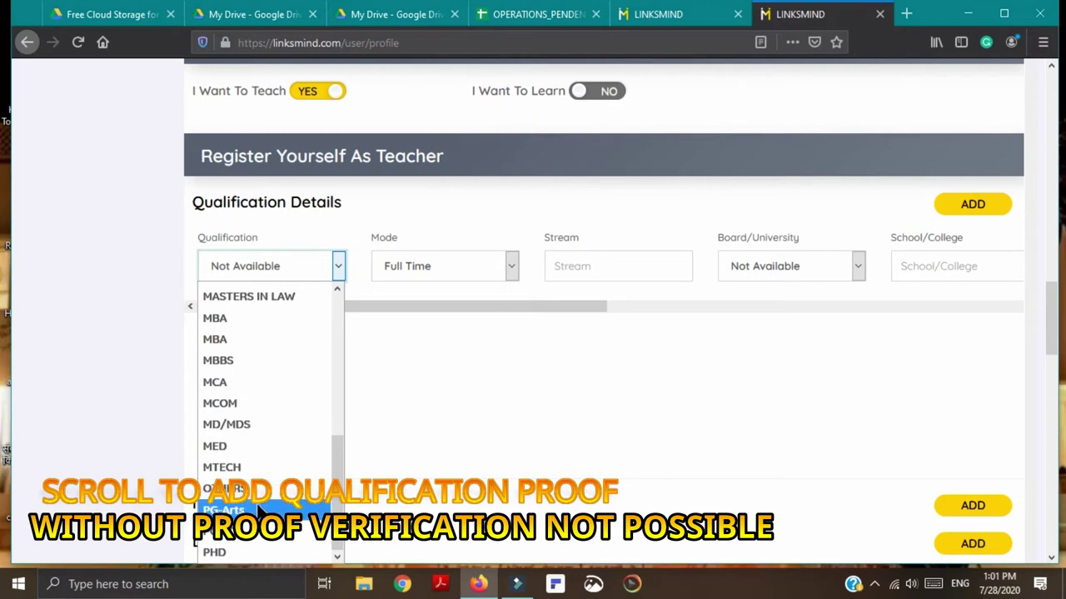
scroll(255, 503, up, 5)
scroll(256, 502, down, 5)
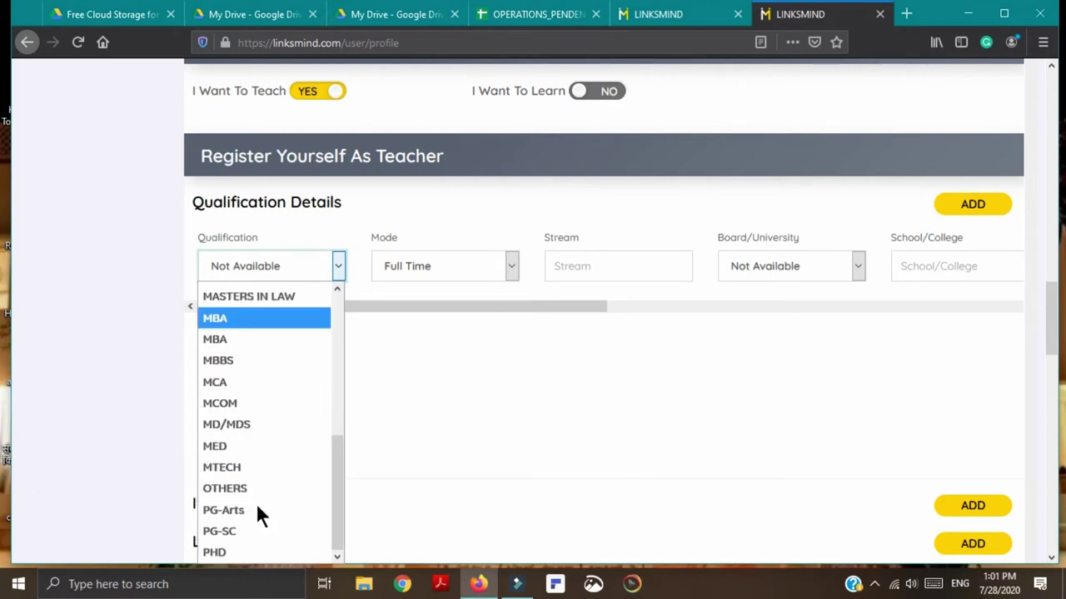
scroll(255, 516, up, 5)
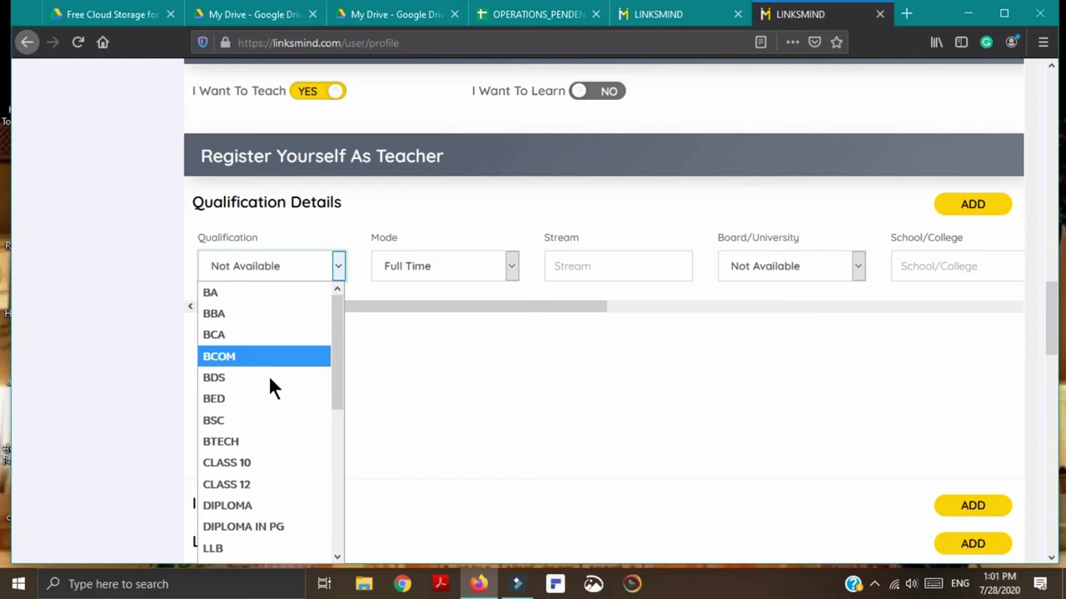
scroll(254, 392, down, 5)
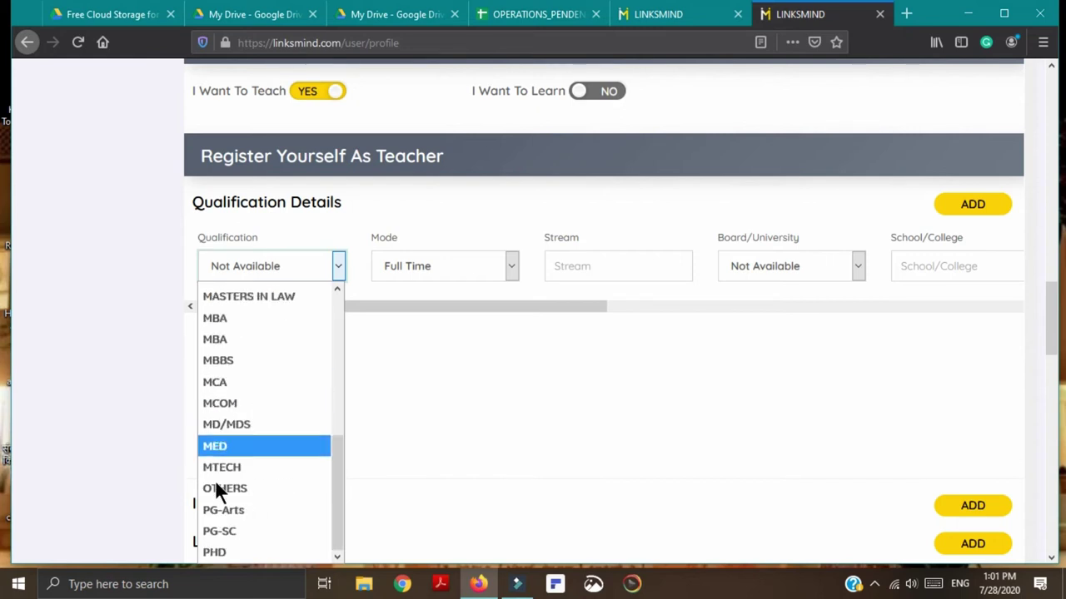
click(255, 488)
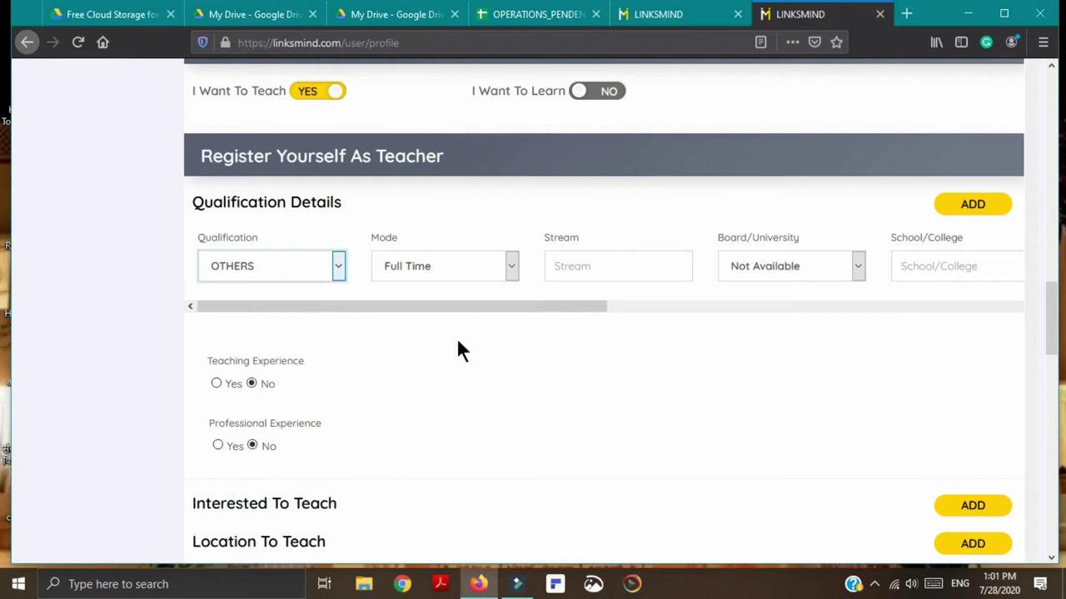
click(513, 268)
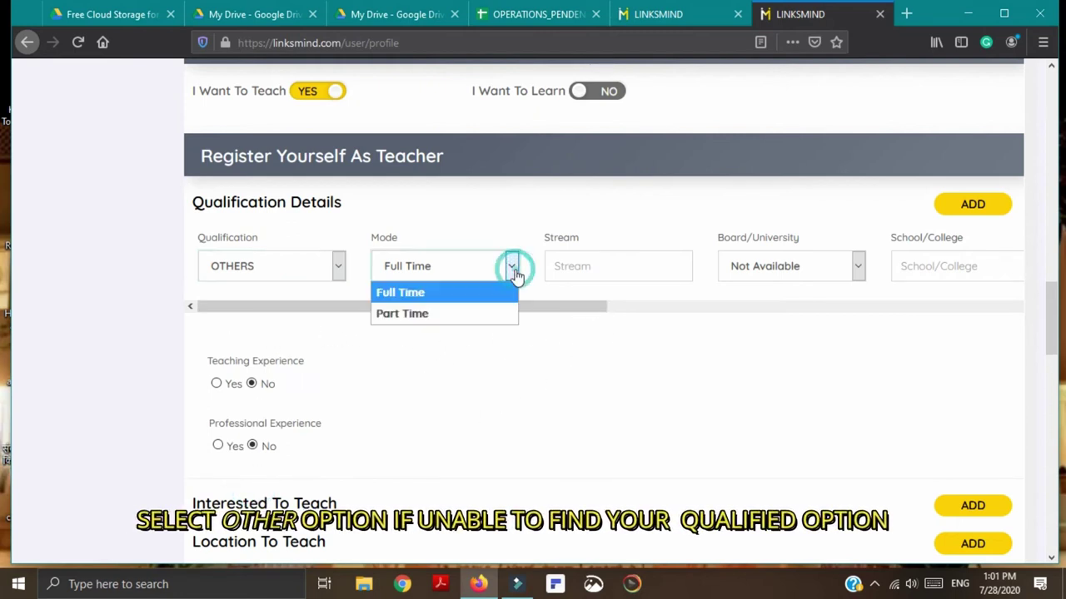
click(400, 315)
click(588, 268)
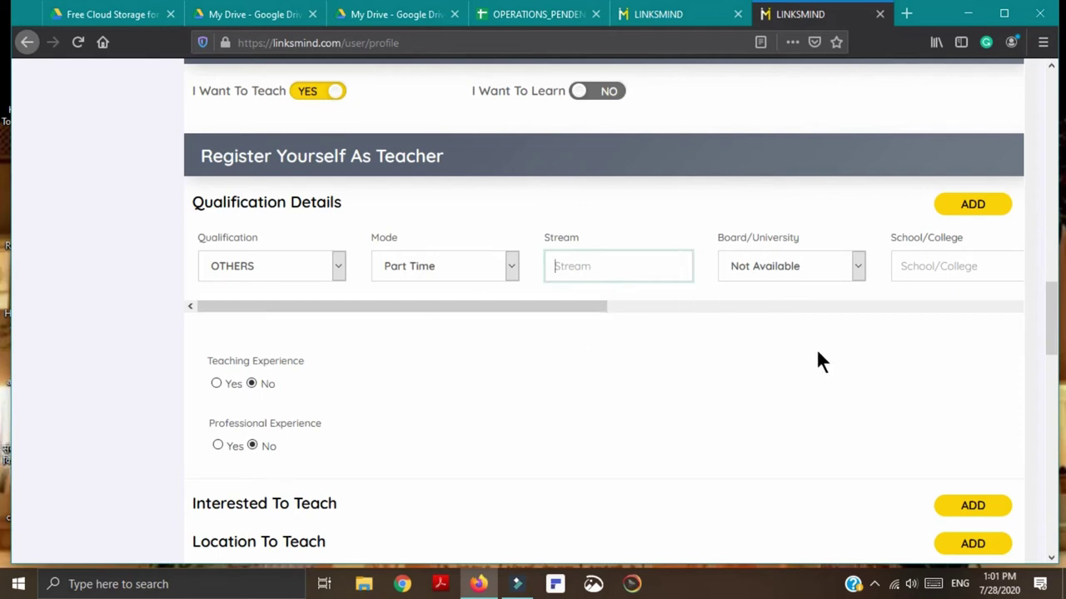
click(858, 268)
scroll(696, 475, down, 10)
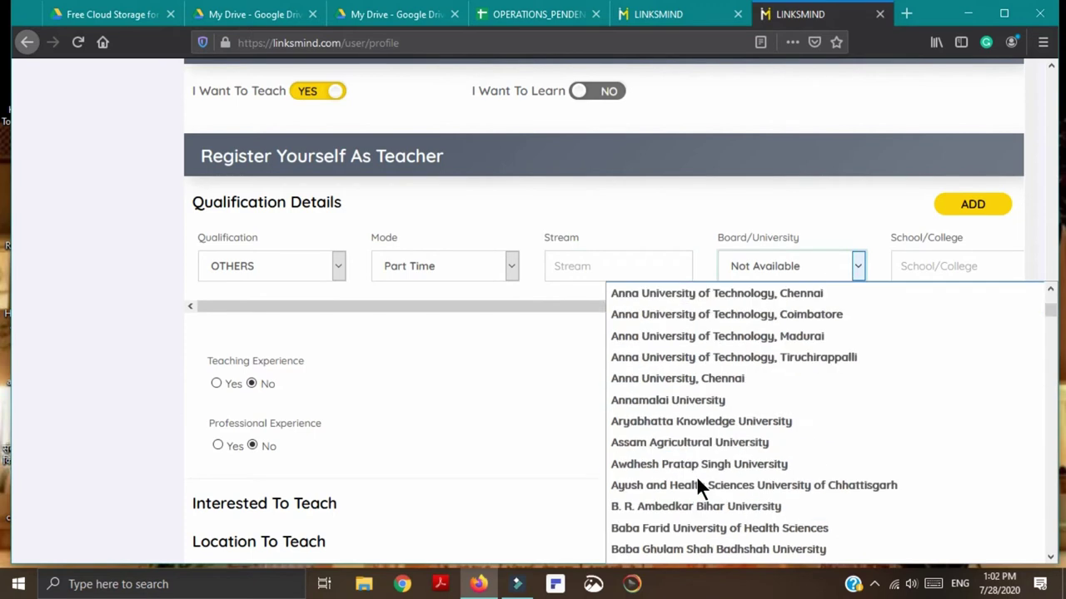
scroll(697, 481, down, 8)
scroll(696, 475, down, 20)
scroll(696, 475, down, 20)
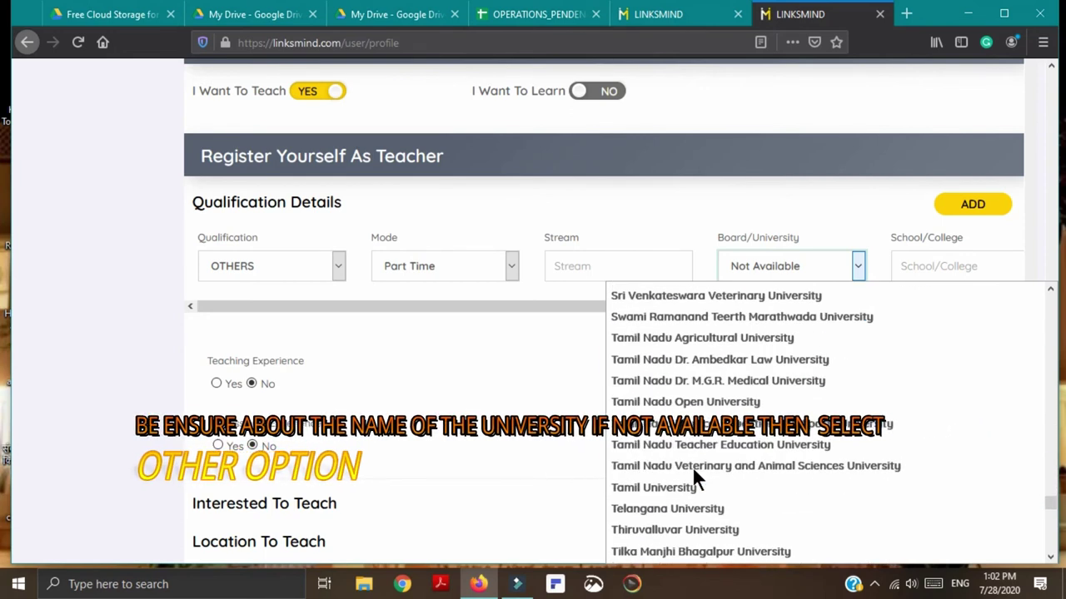
scroll(690, 462, down, 15)
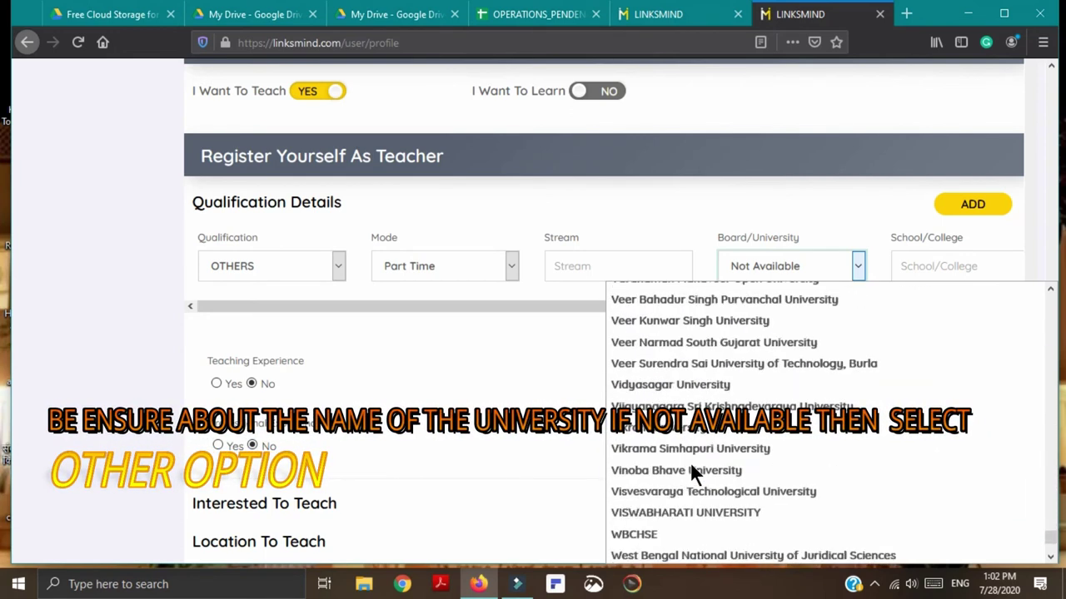
scroll(690, 462, down, 3)
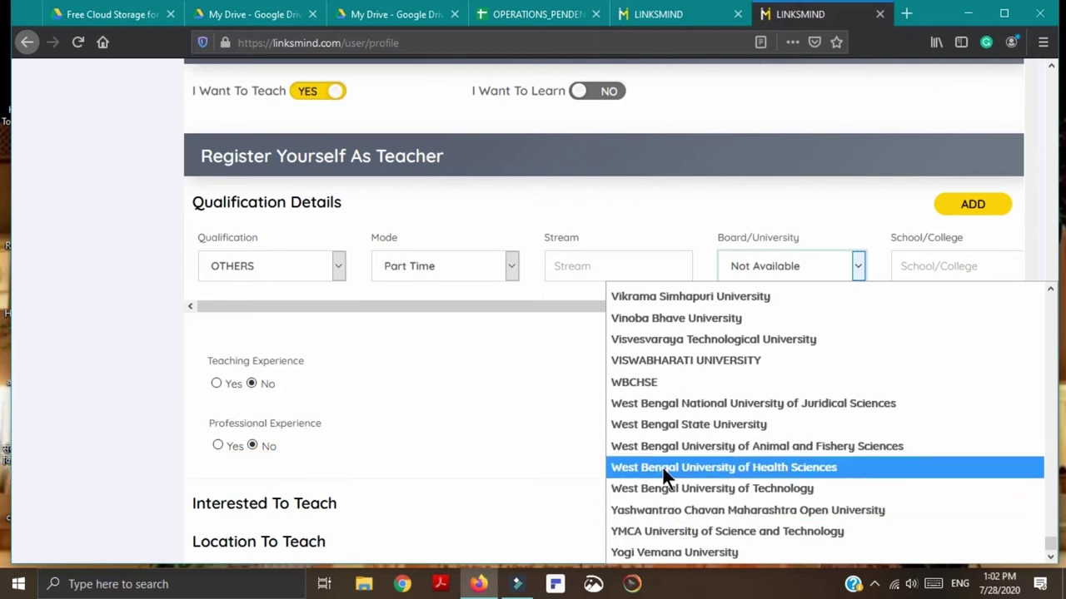
scroll(665, 473, up, 2)
scroll(665, 473, up, 10)
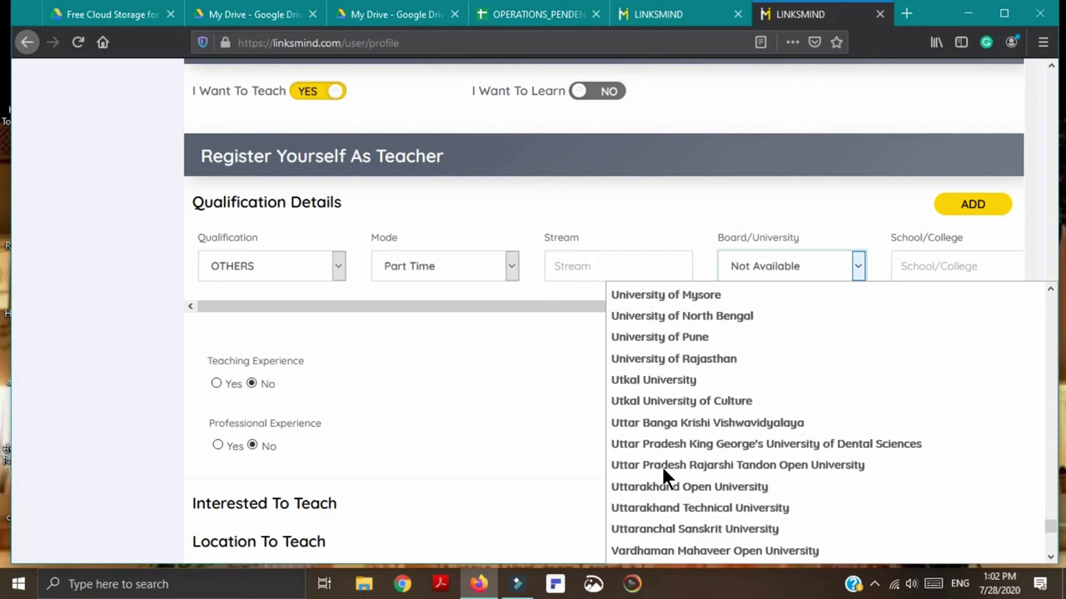
scroll(664, 473, up, 3)
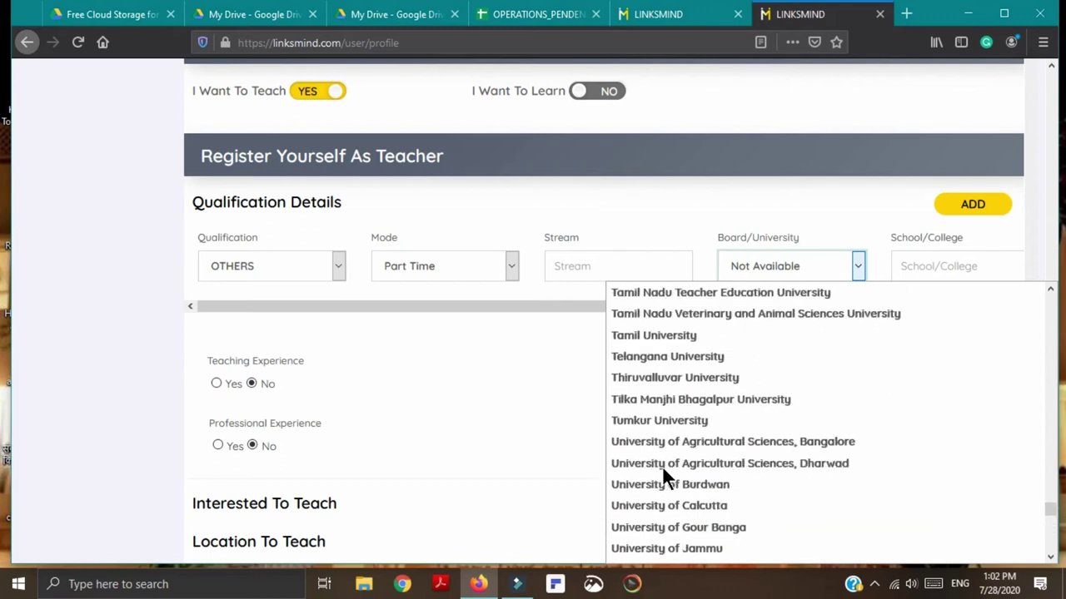
scroll(665, 475, down, 3)
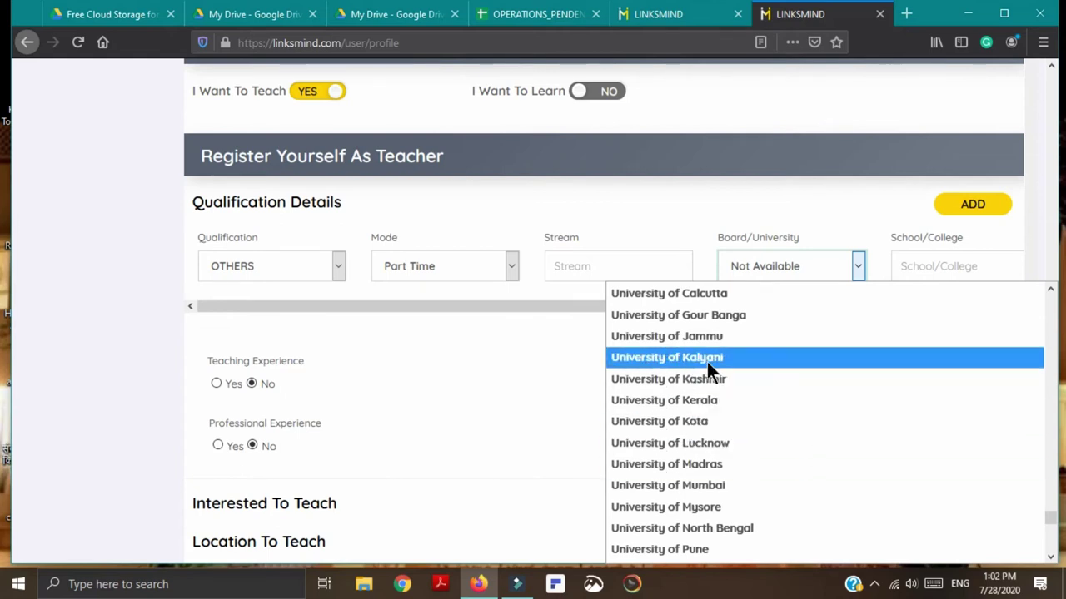
scroll(723, 327, up, 2)
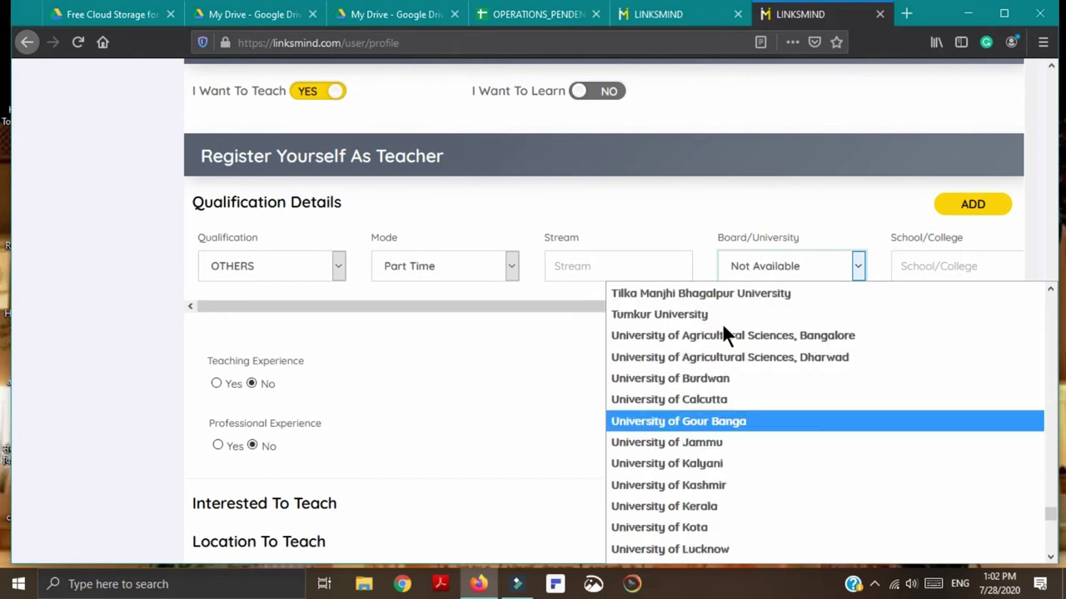
scroll(723, 327, up, 2)
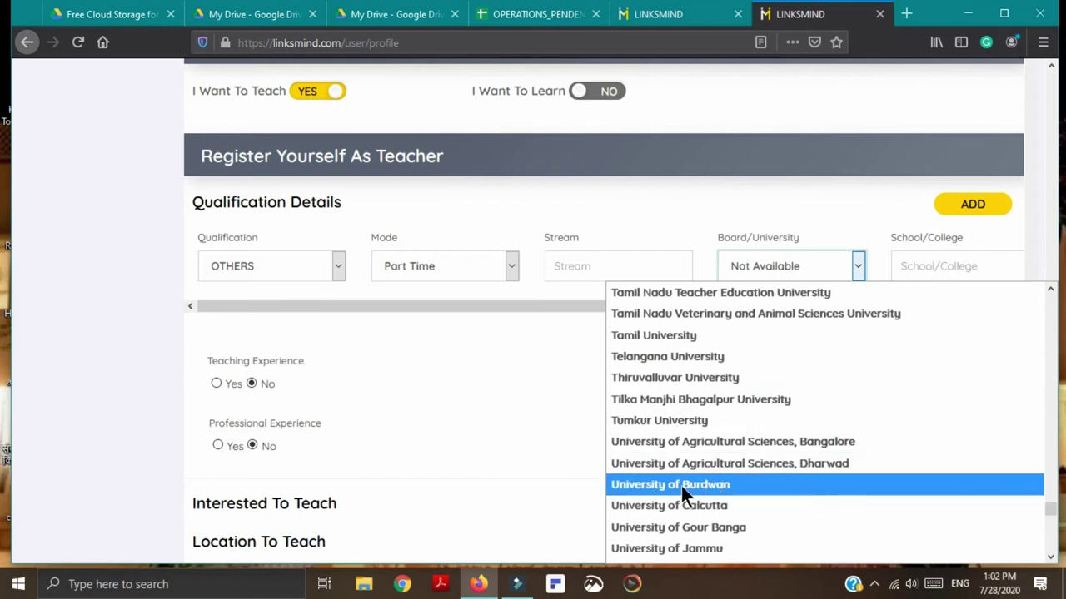
scroll(664, 396, up, 4)
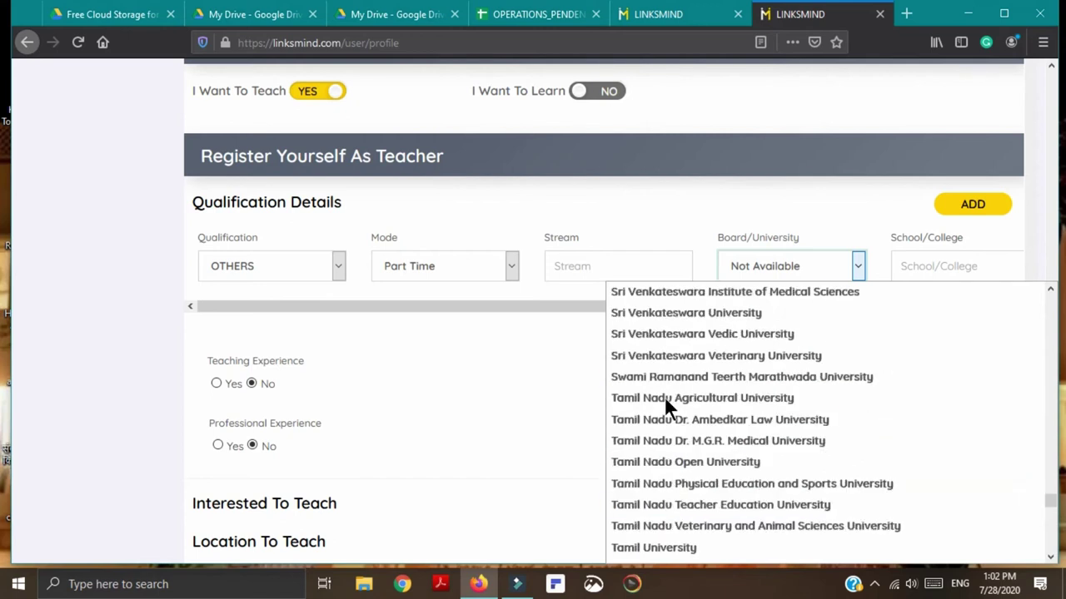
scroll(664, 396, down, 5)
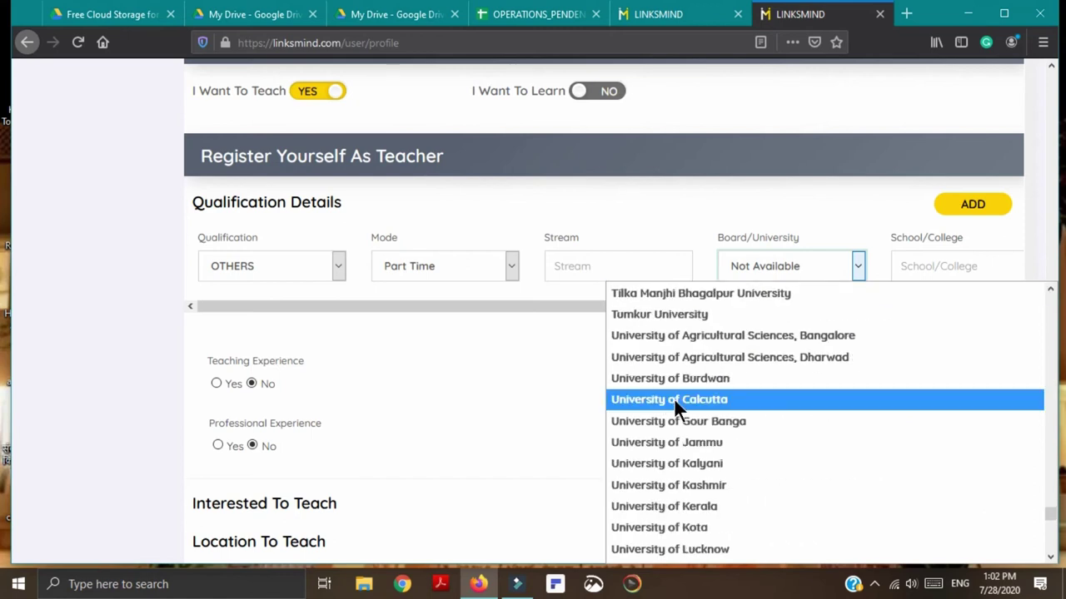
scroll(673, 398, up, 2)
scroll(669, 385, up, 3)
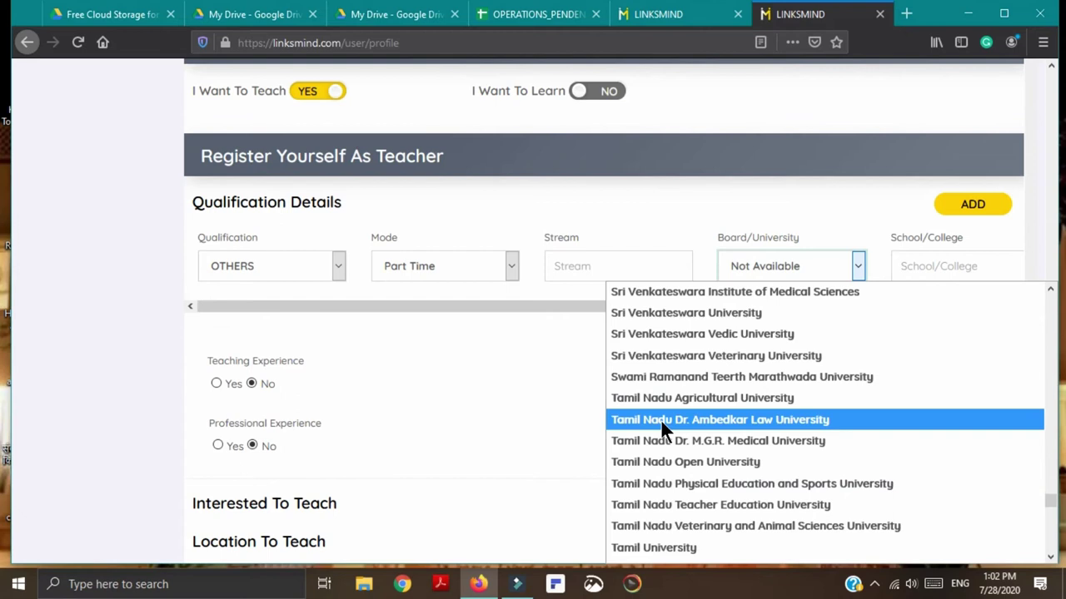
scroll(661, 419, up, 3)
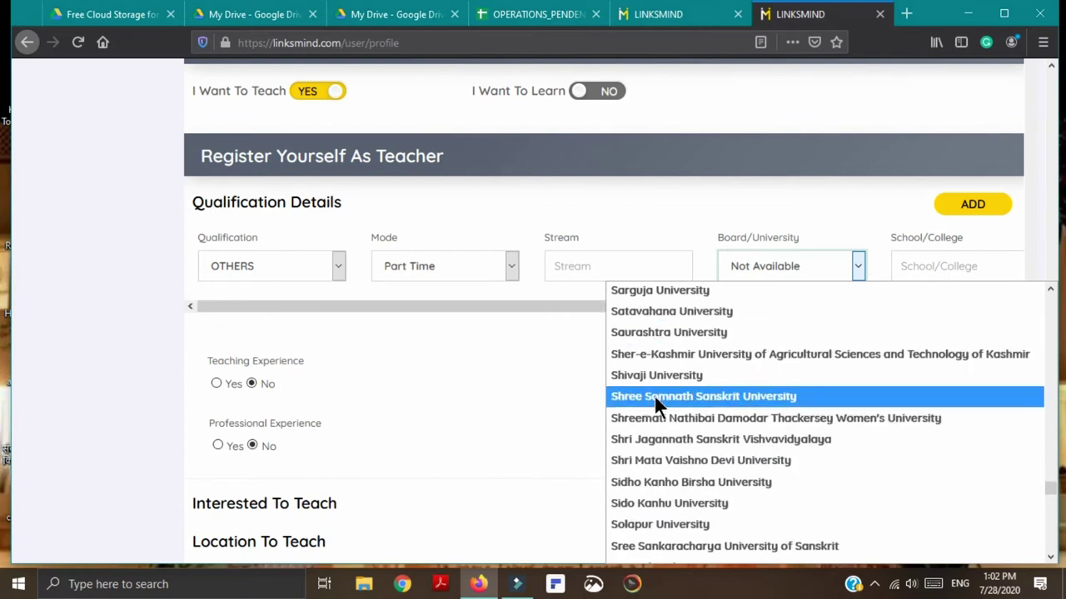
scroll(656, 398, up, 2)
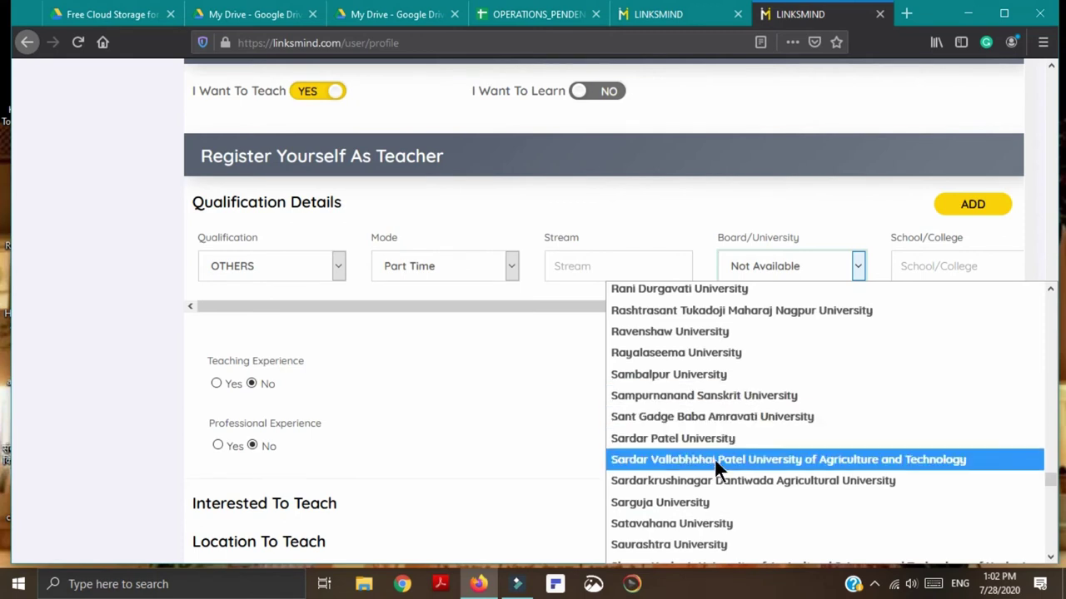
scroll(695, 462, up, 3)
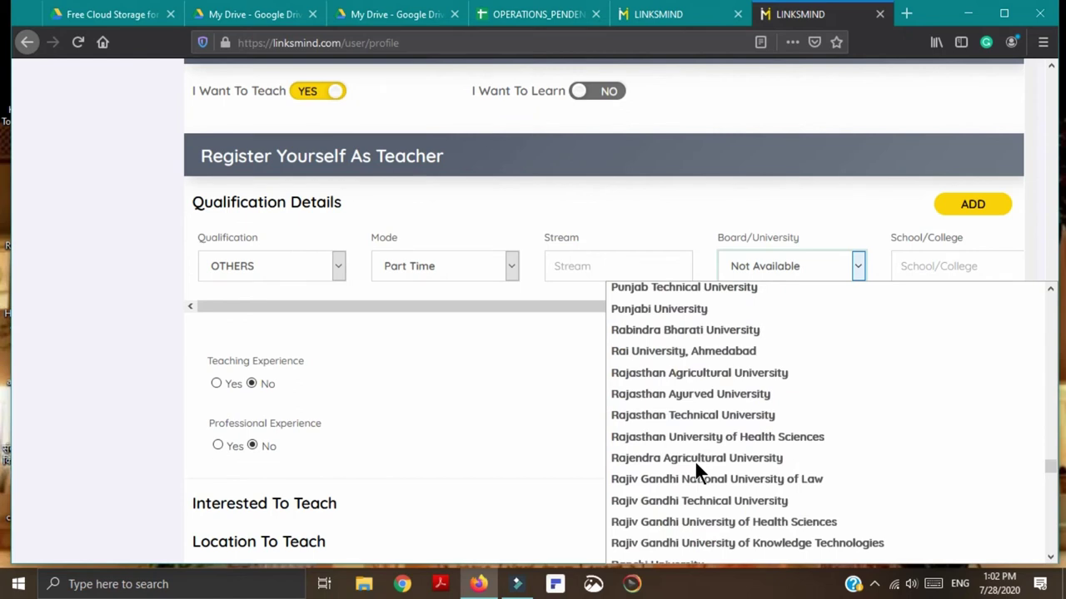
scroll(691, 453, up, 2)
scroll(686, 449, up, 3)
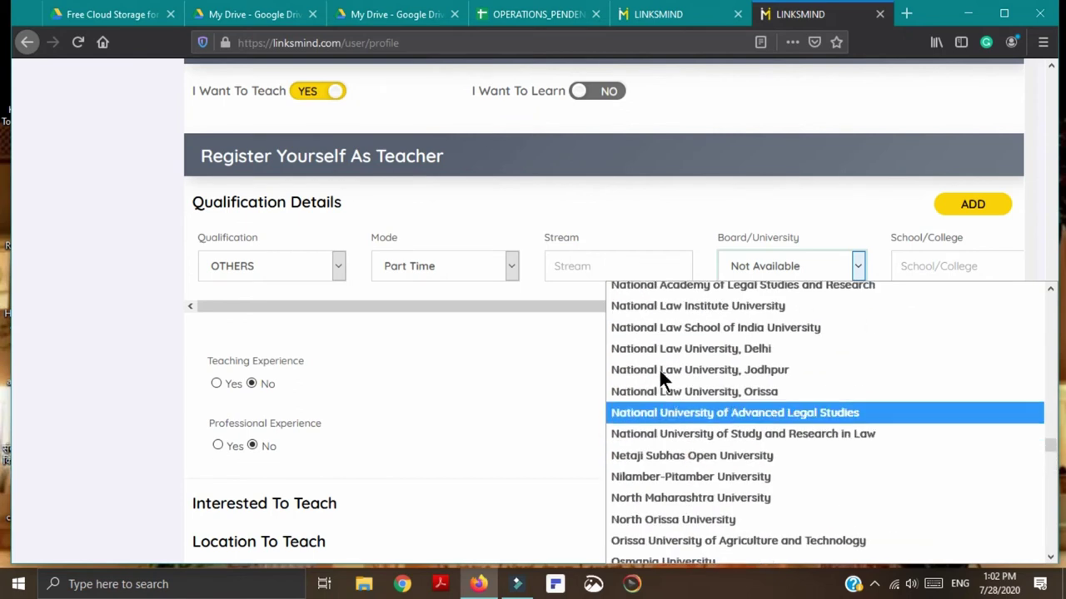
scroll(666, 403, up, 3)
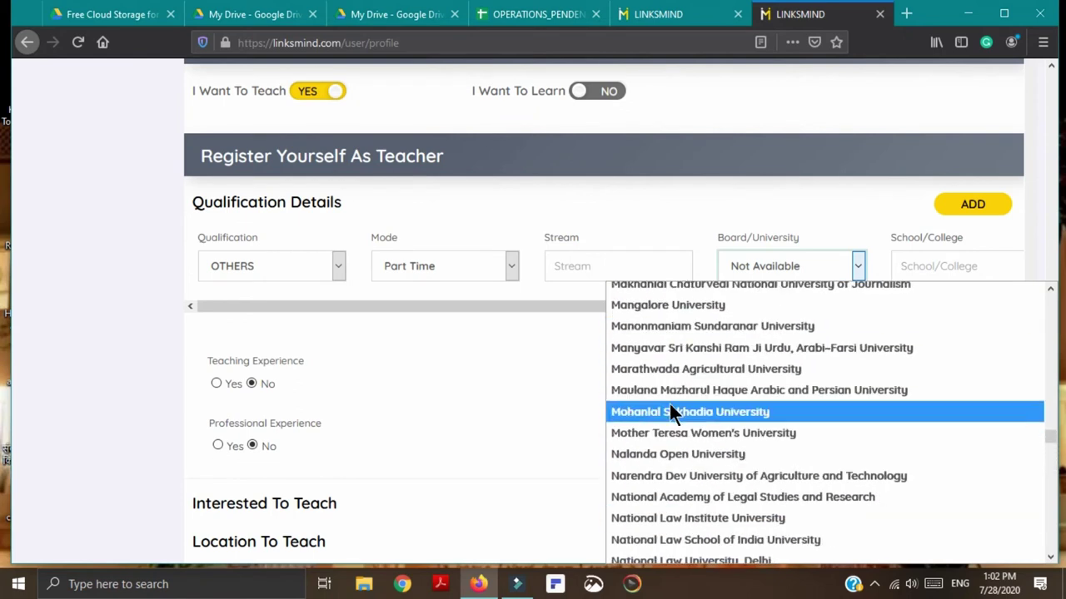
scroll(670, 408, up, 20)
scroll(668, 401, up, 12)
scroll(668, 401, down, 4)
scroll(667, 404, down, 20)
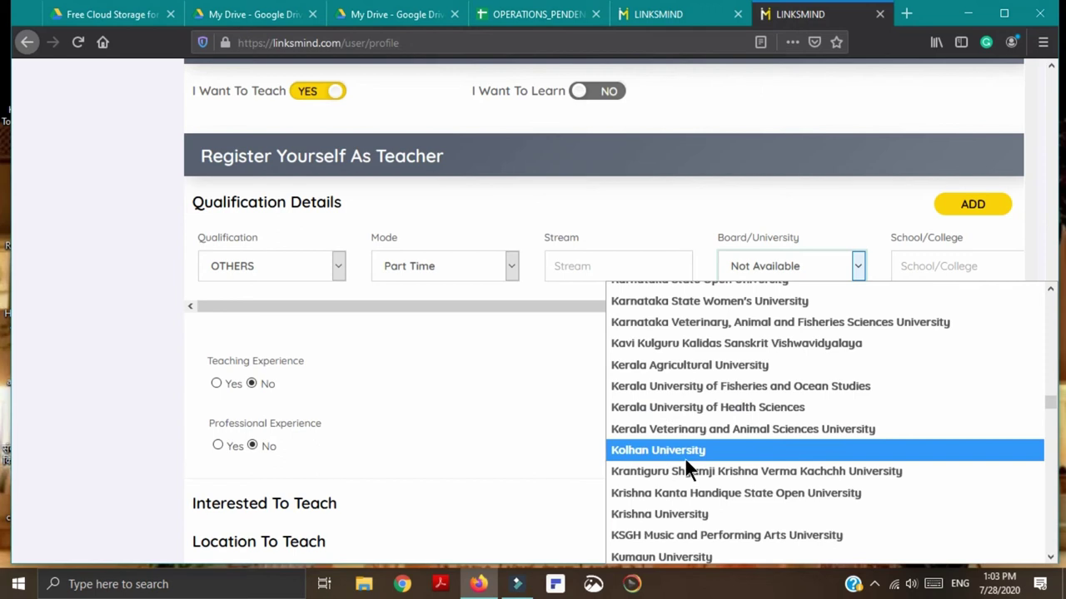
scroll(688, 468, down, 20)
scroll(682, 455, down, 20)
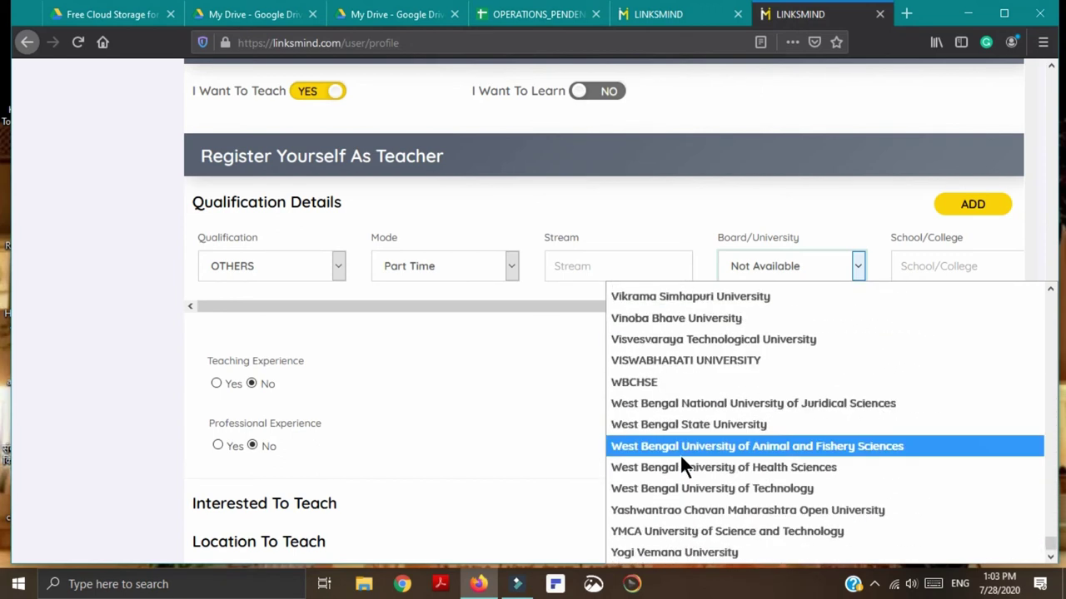
scroll(671, 502, up, 10)
scroll(671, 498, up, 20)
scroll(672, 498, up, 20)
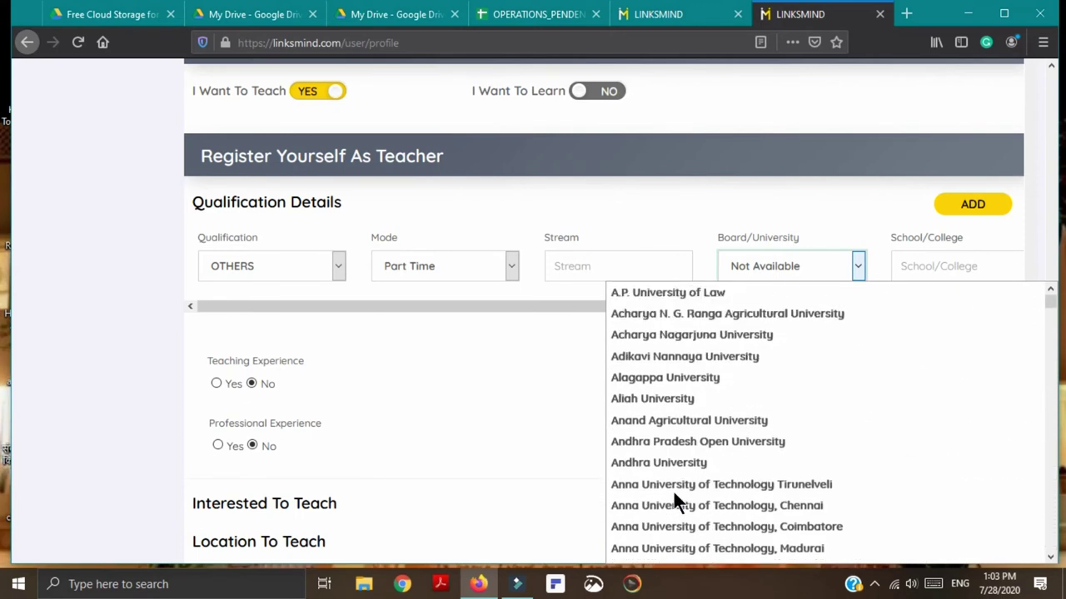
scroll(672, 490, down, 15)
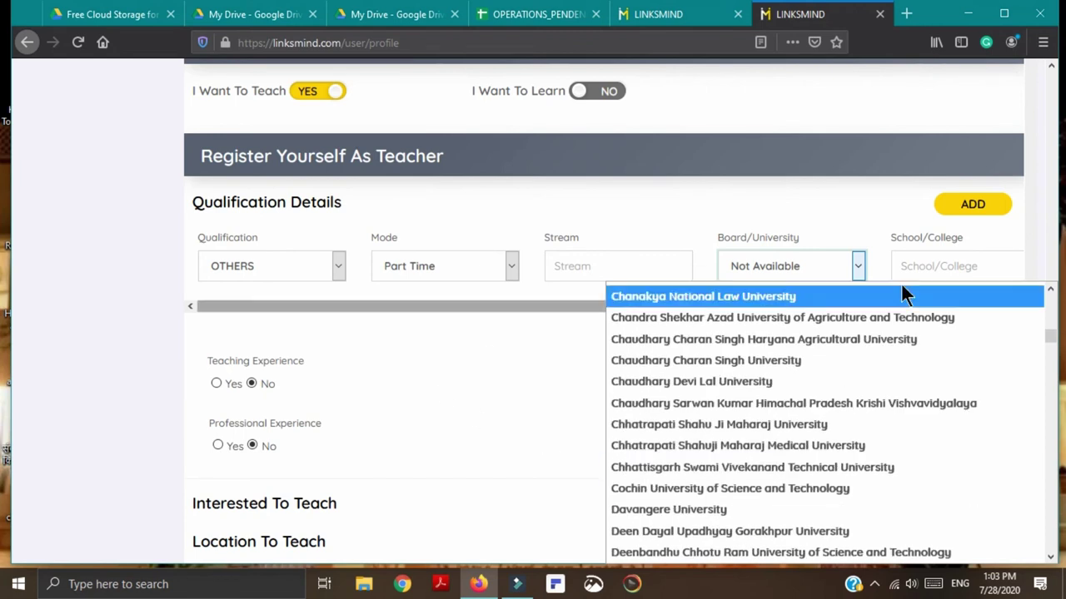
click(940, 266)
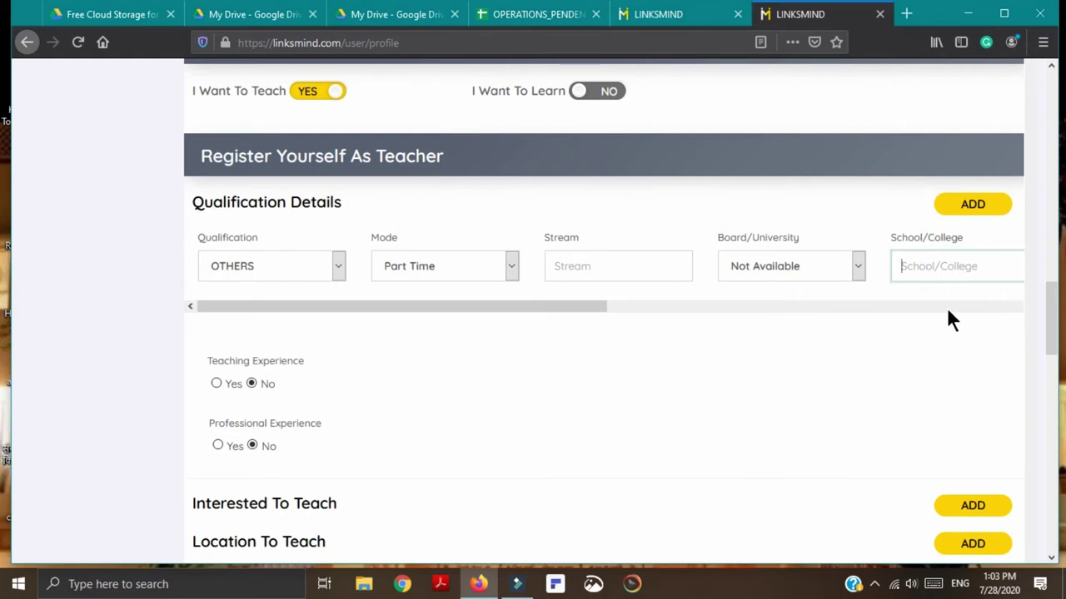
Step: Open the start and end date fields of the qualification row, then add another qualification row
click(980, 306)
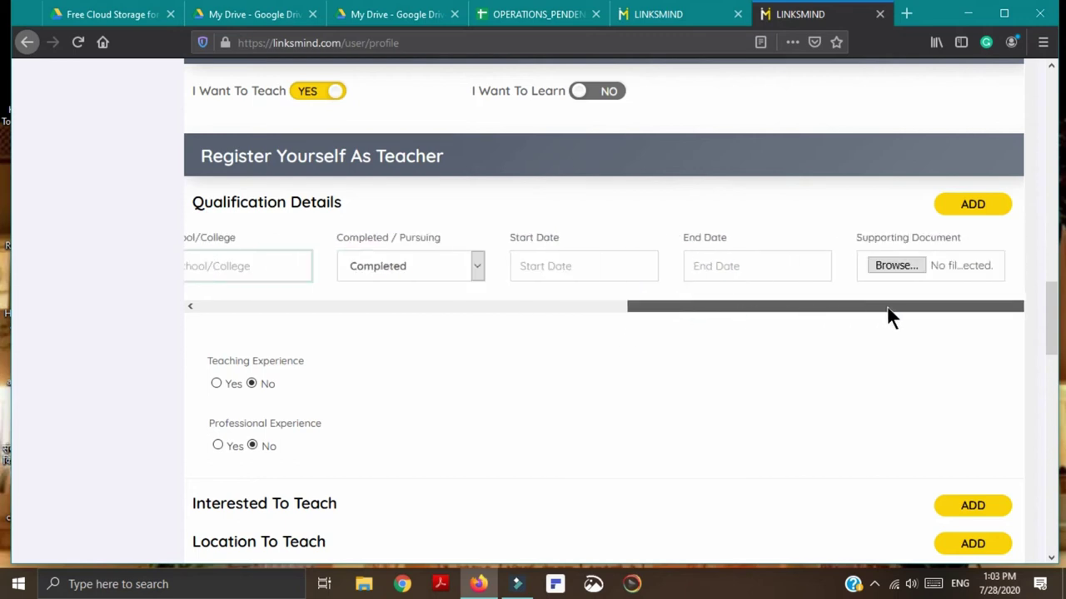
click(596, 263)
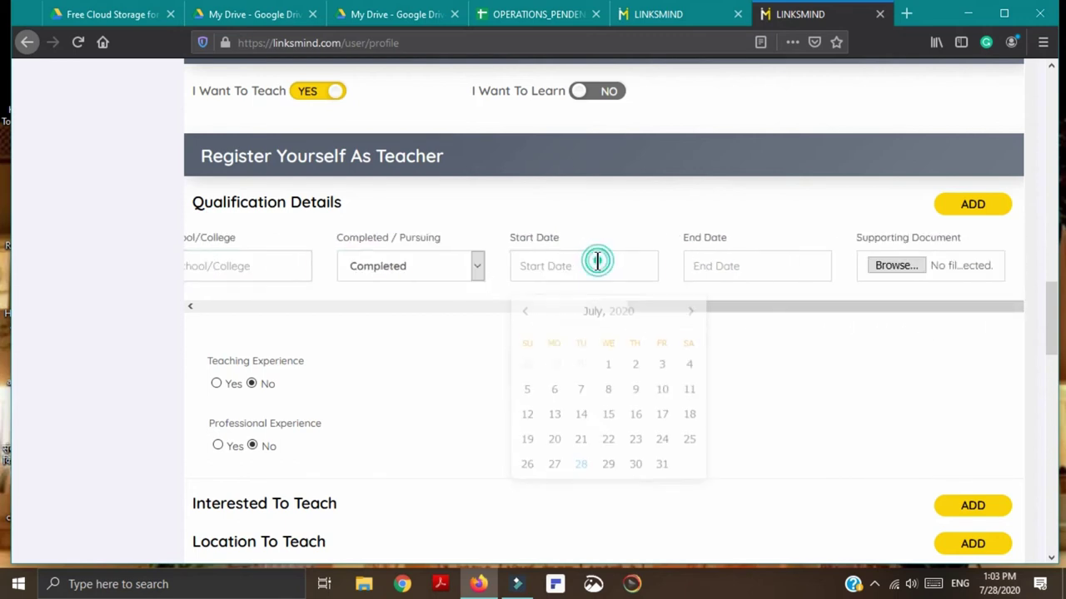
click(754, 266)
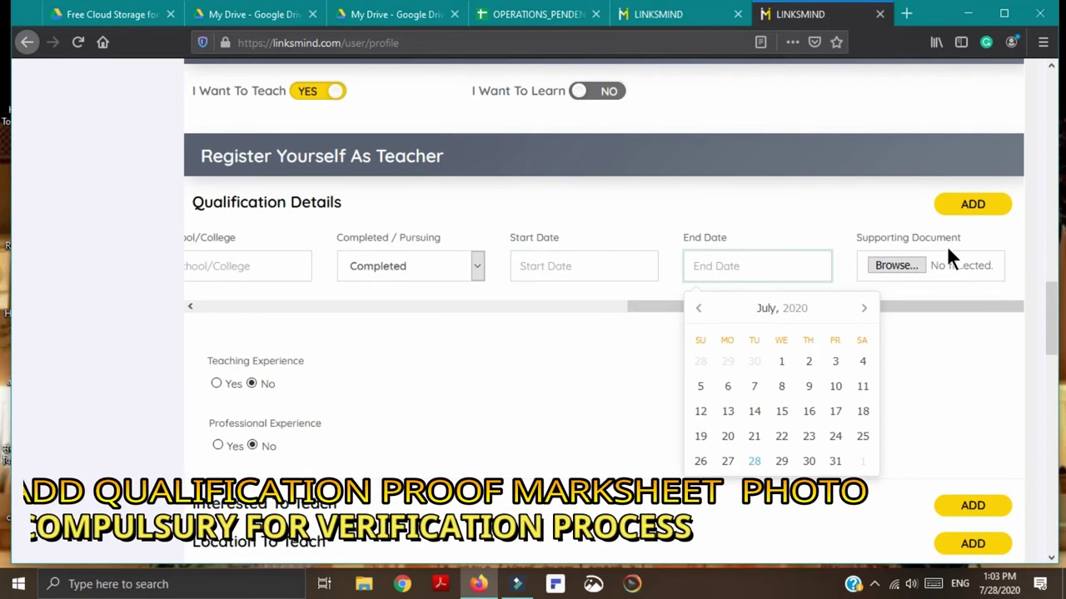
click(972, 205)
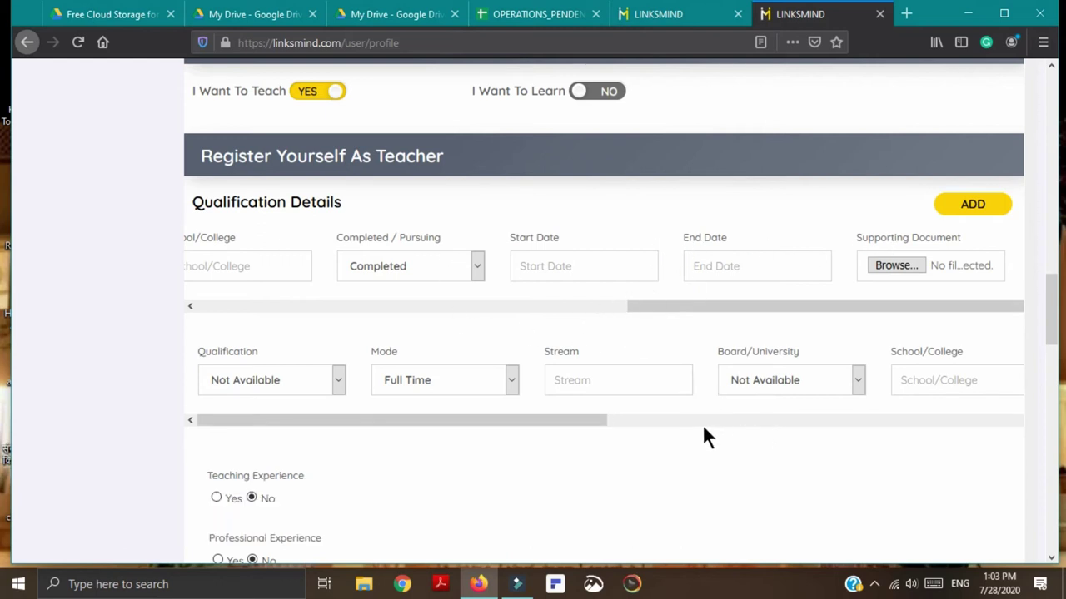
Step: Look through the qualification choices, leaving the selection unchanged
click(339, 382)
click(339, 382)
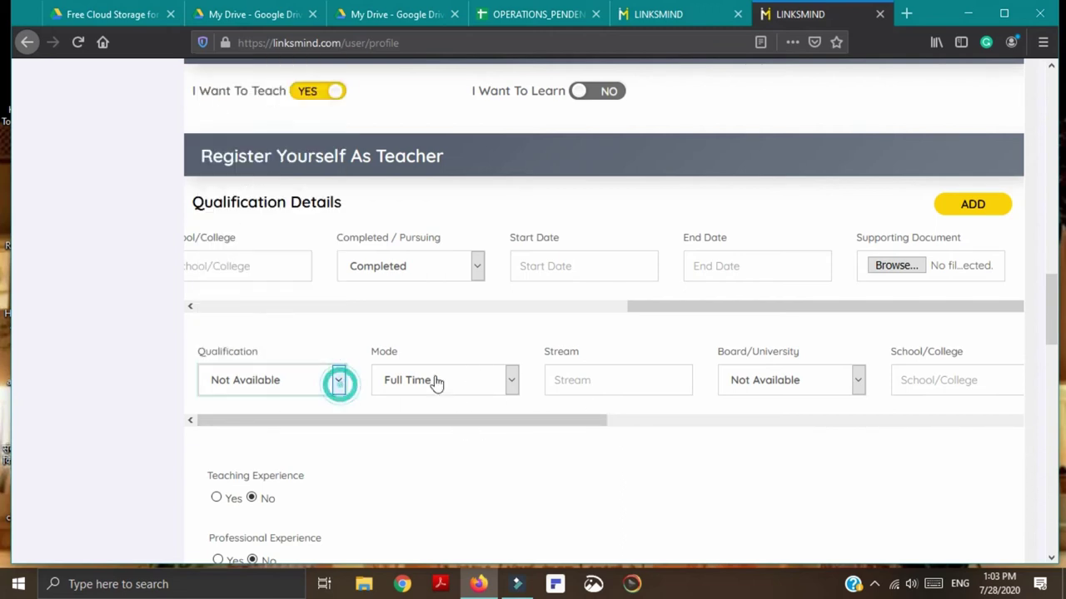
scroll(721, 450, down, 3)
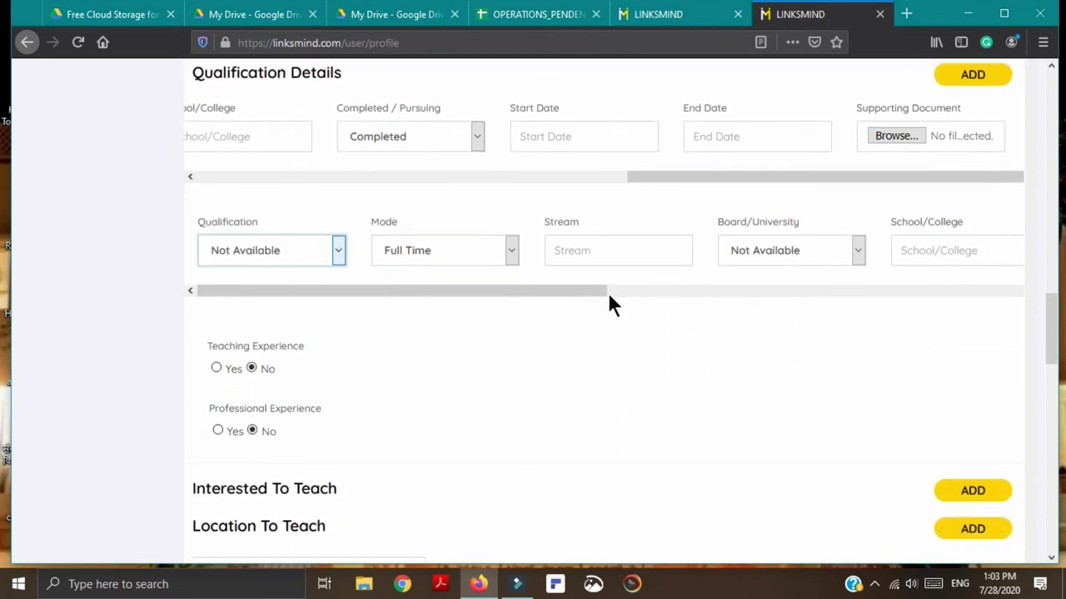
scroll(661, 381, down, 3)
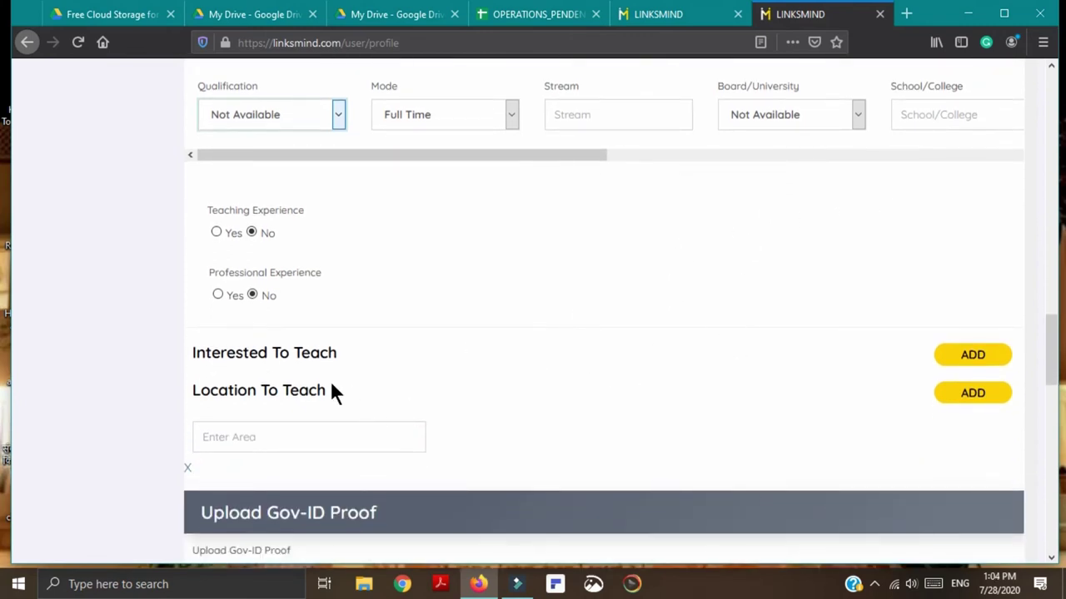
Step: Add a subject row under Interested To Teach and put the cursor in its Fee box
click(964, 353)
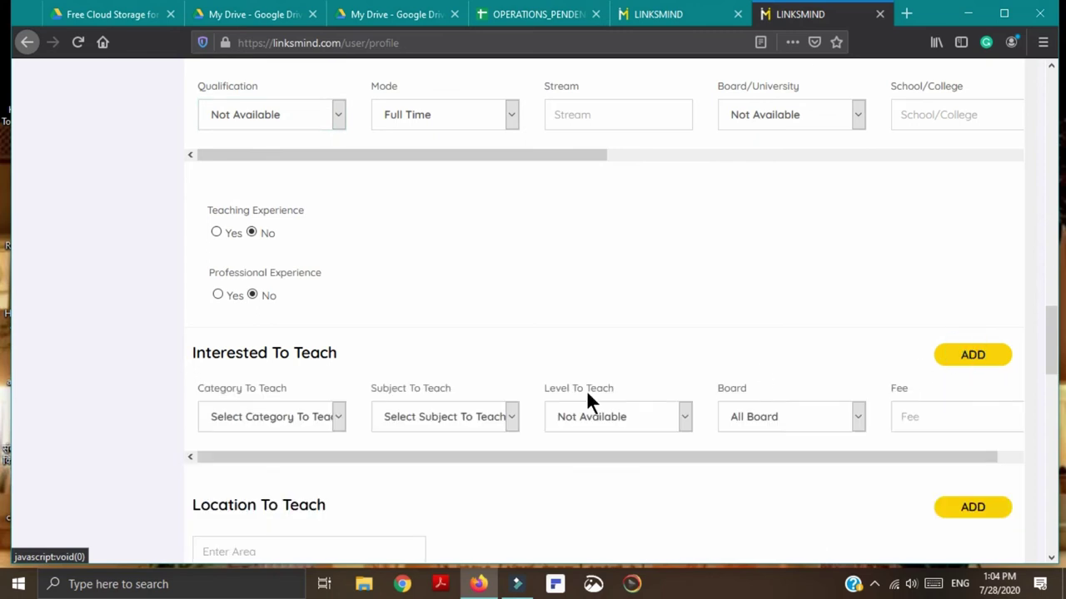
scroll(558, 443, down, 3)
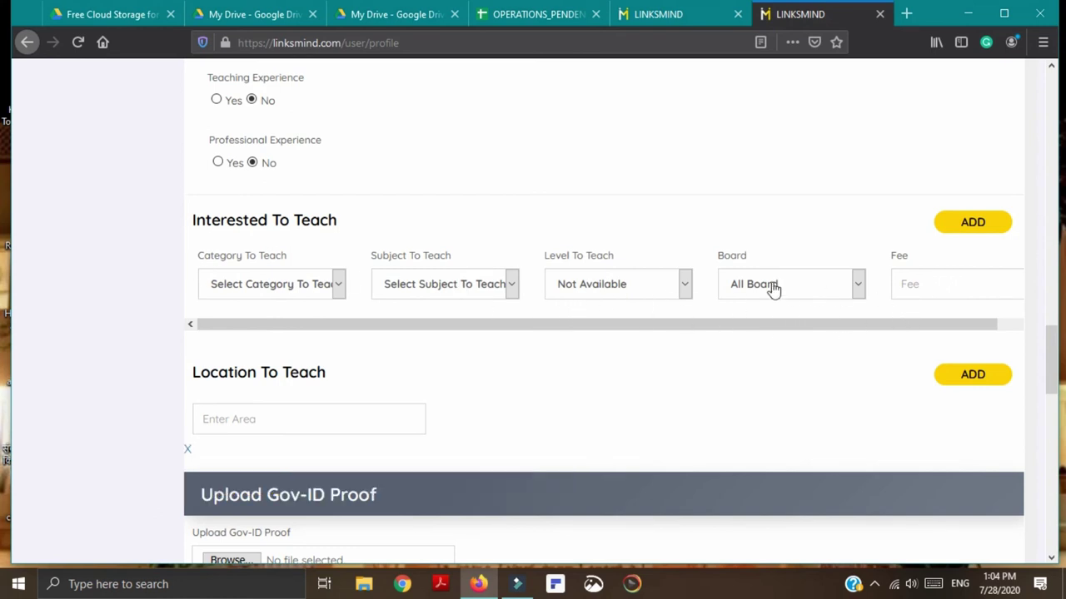
click(933, 287)
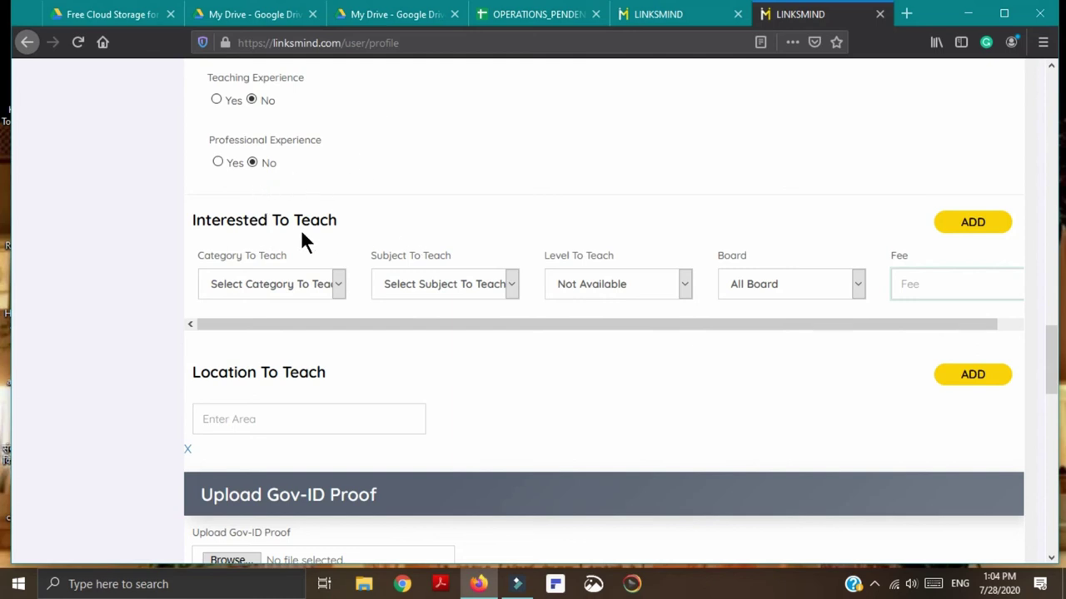
scroll(383, 233, up, 3)
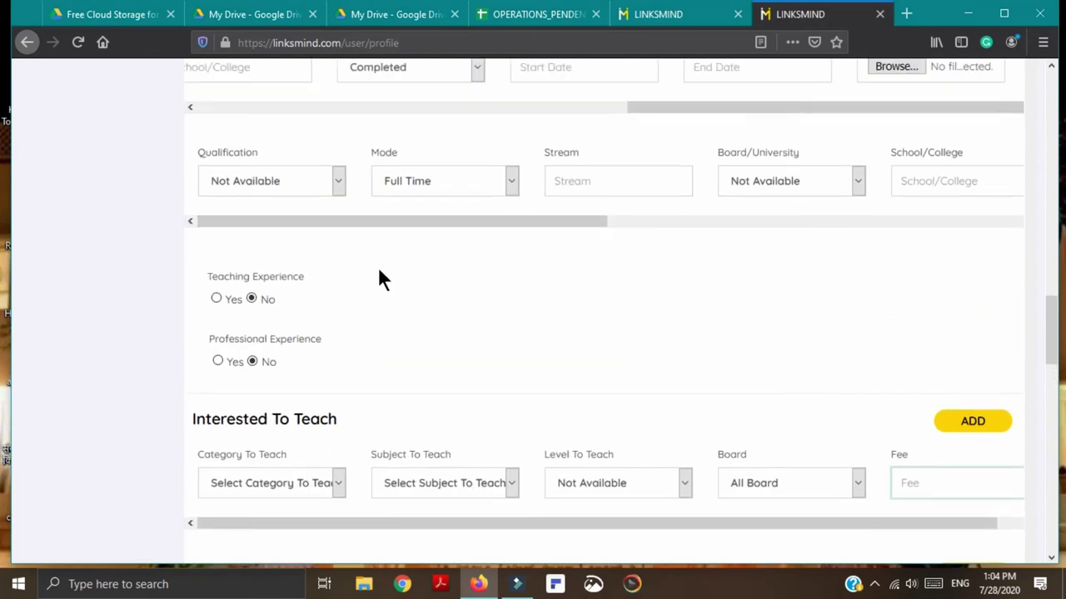
scroll(380, 283, up, 4)
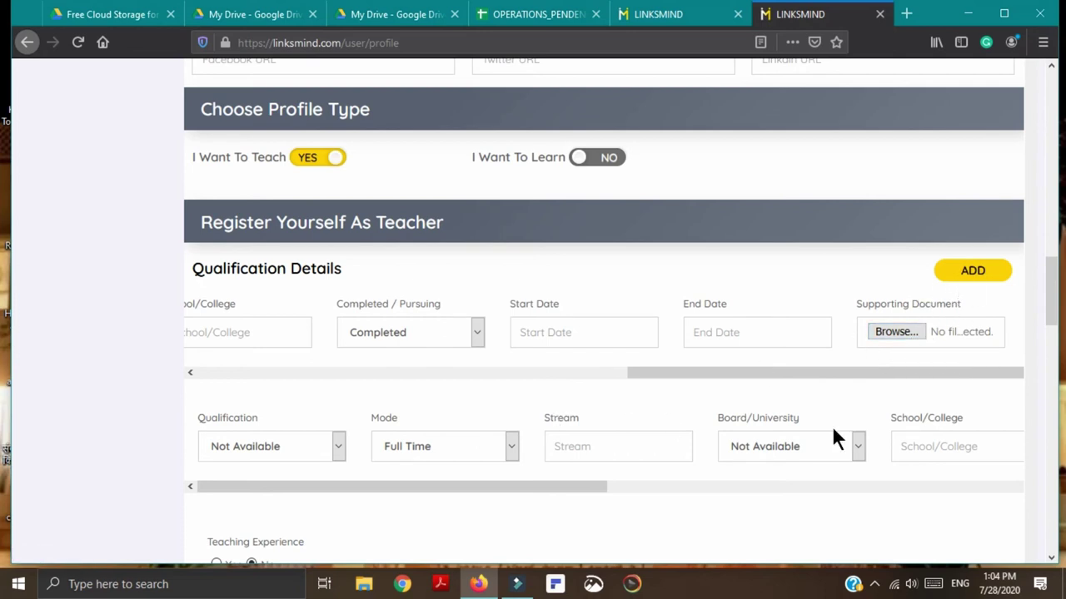
scroll(633, 481, down, 3)
scroll(542, 527, down, 3)
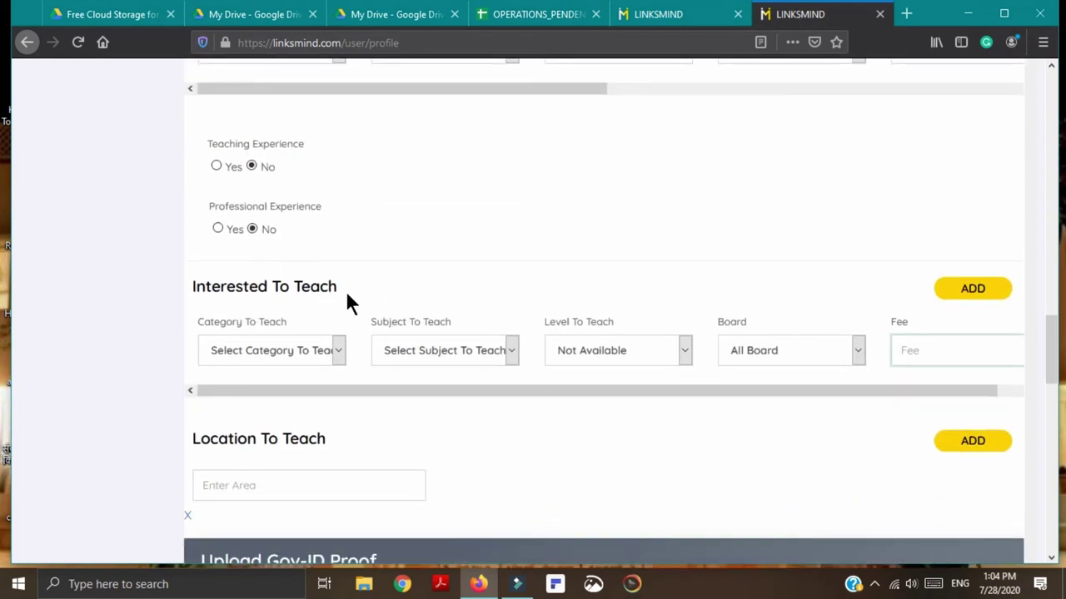
scroll(626, 487, down, 2)
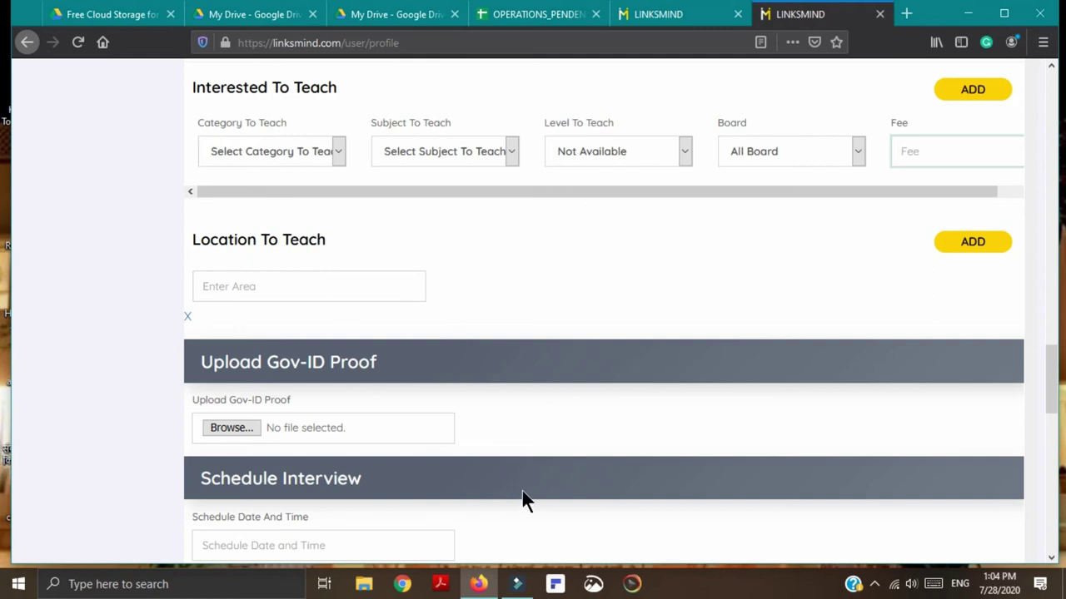
scroll(522, 490, down, 3)
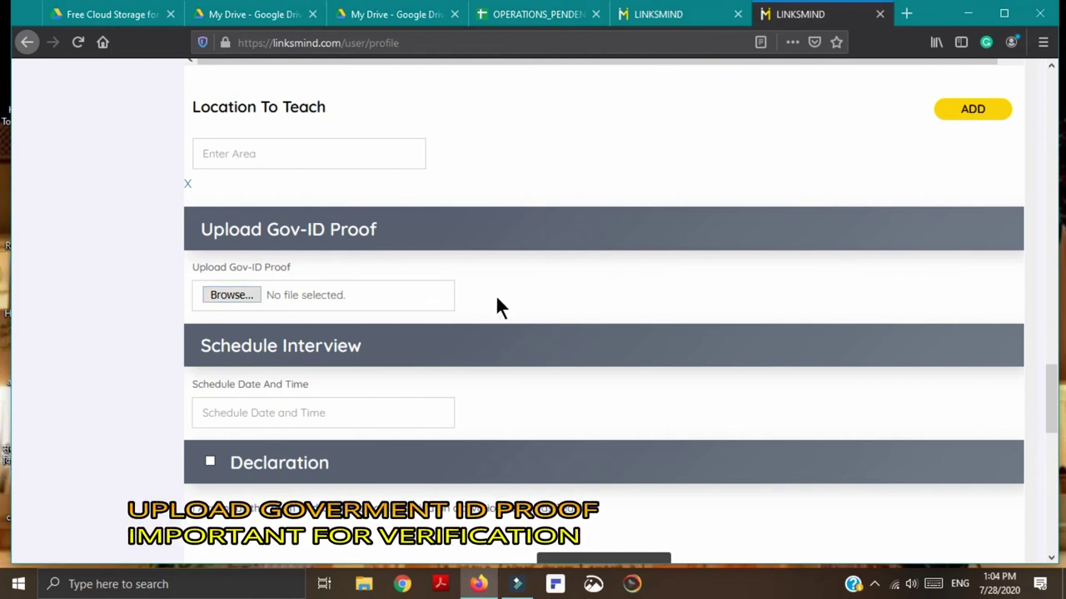
scroll(490, 409, down, 3)
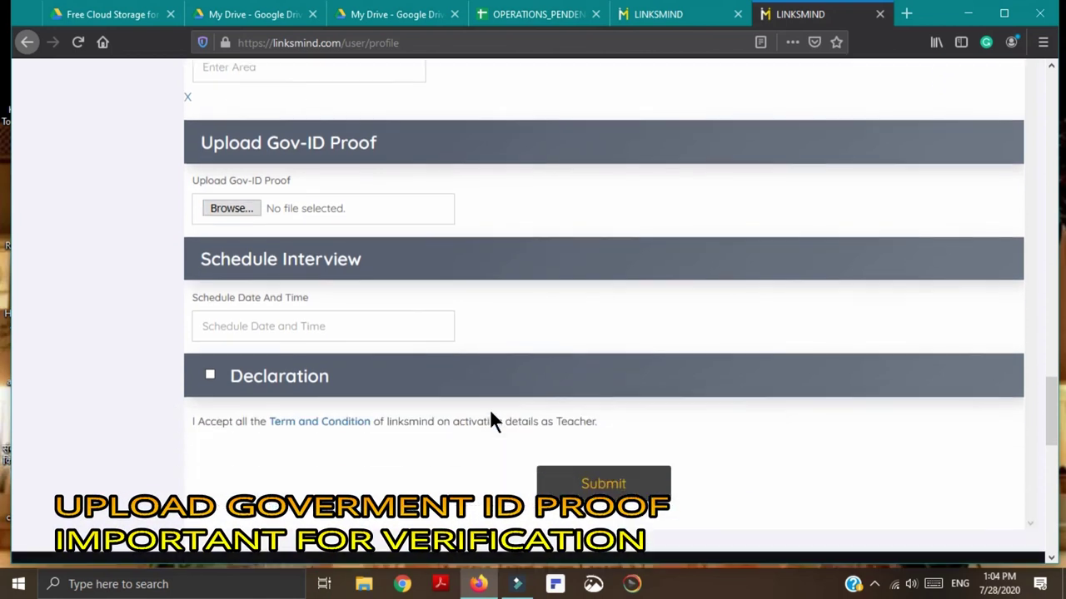
scroll(490, 413, up, 3)
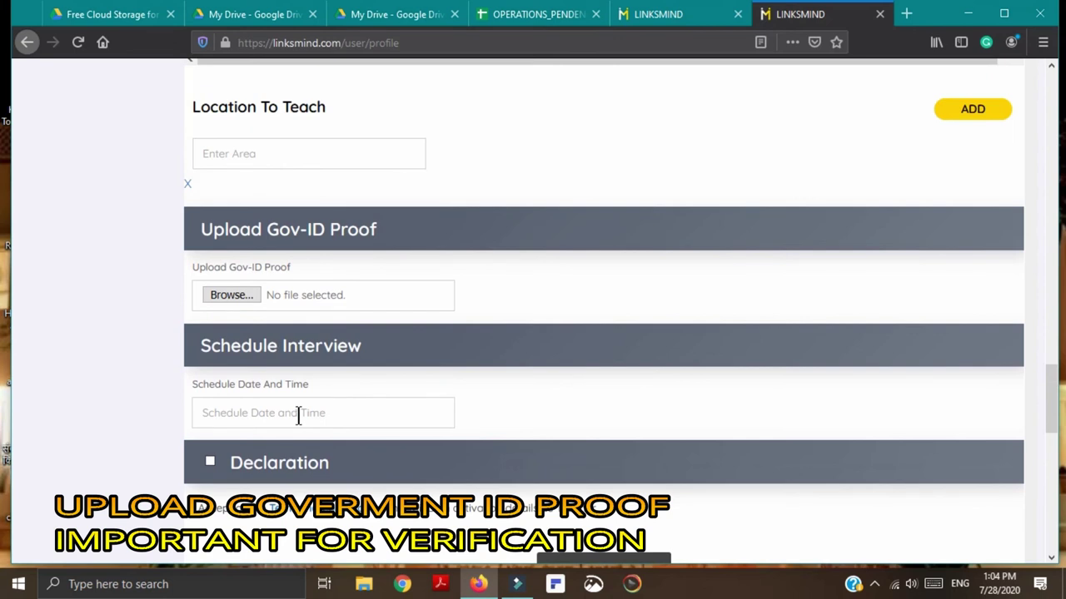
click(303, 411)
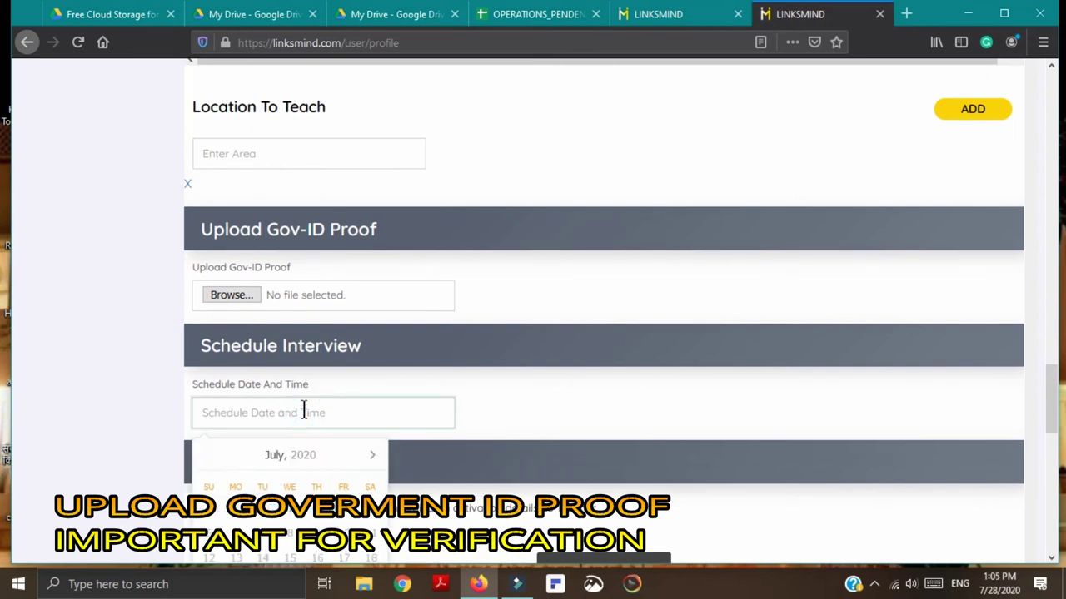
scroll(465, 419, down, 3)
scroll(466, 419, up, 3)
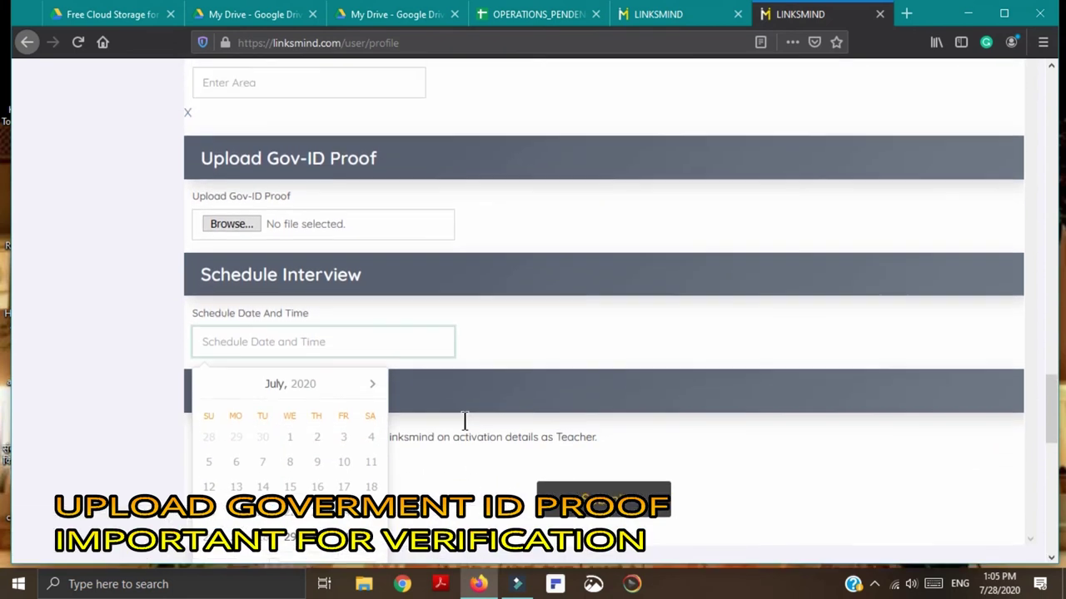
click(547, 418)
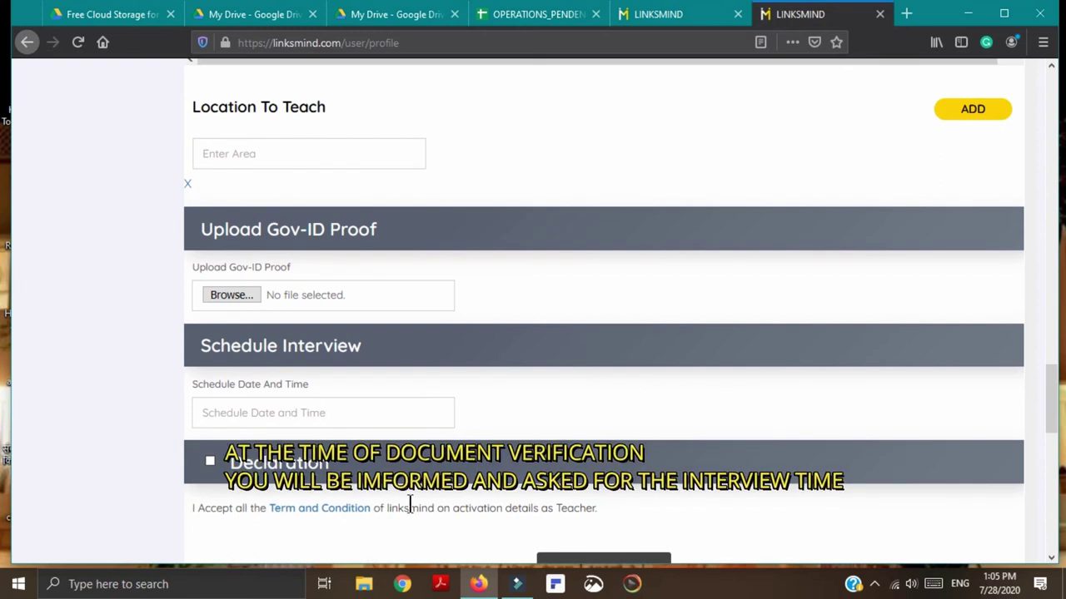
scroll(408, 506, down, 3)
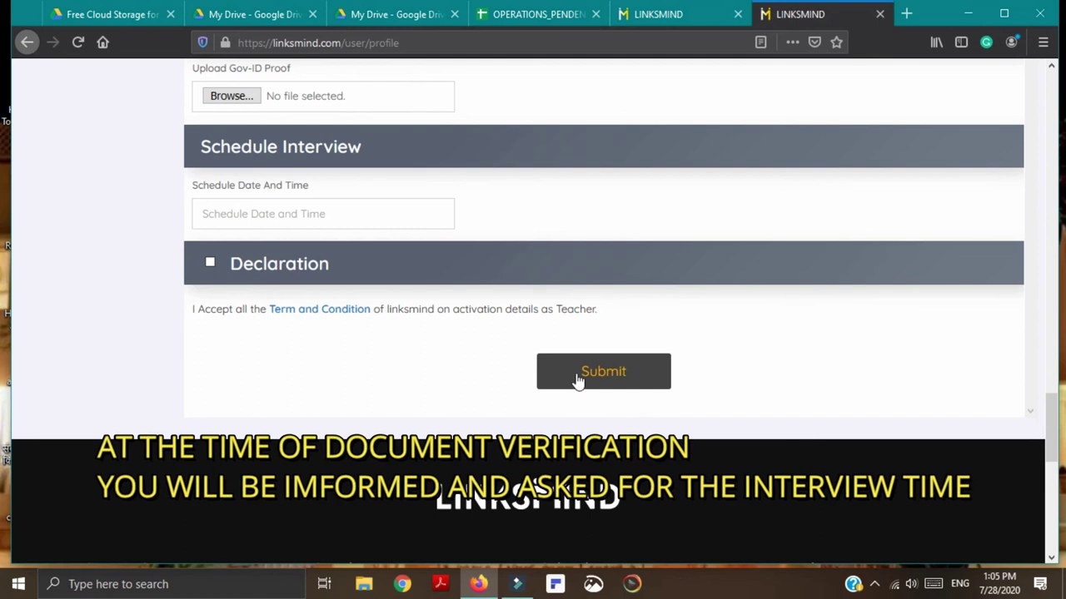
Step: Tick the Declaration, submit the form, and review the 'This field is required' errors
click(209, 263)
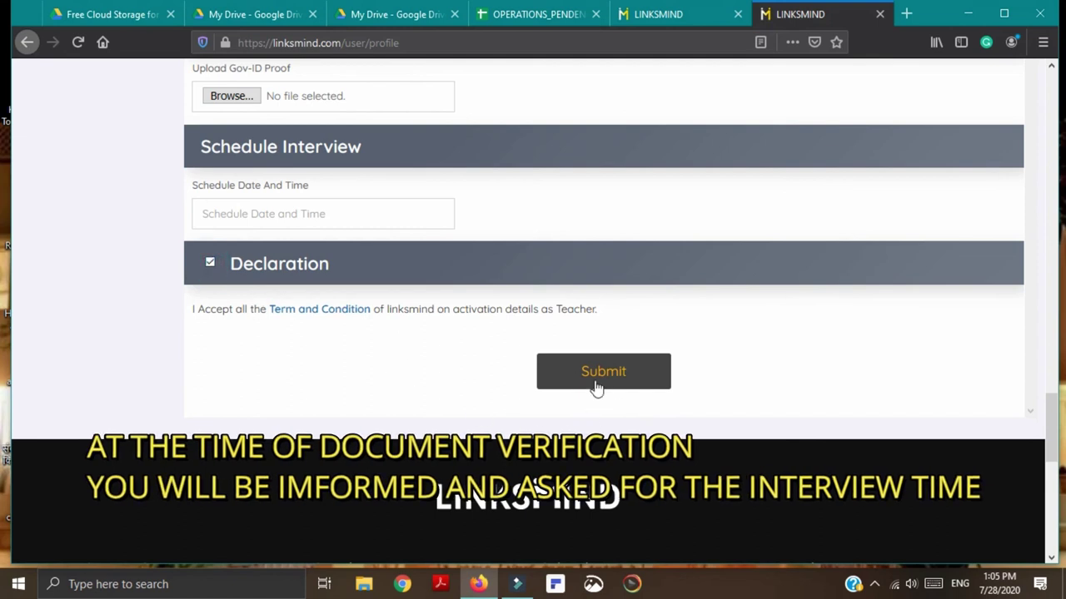
click(595, 377)
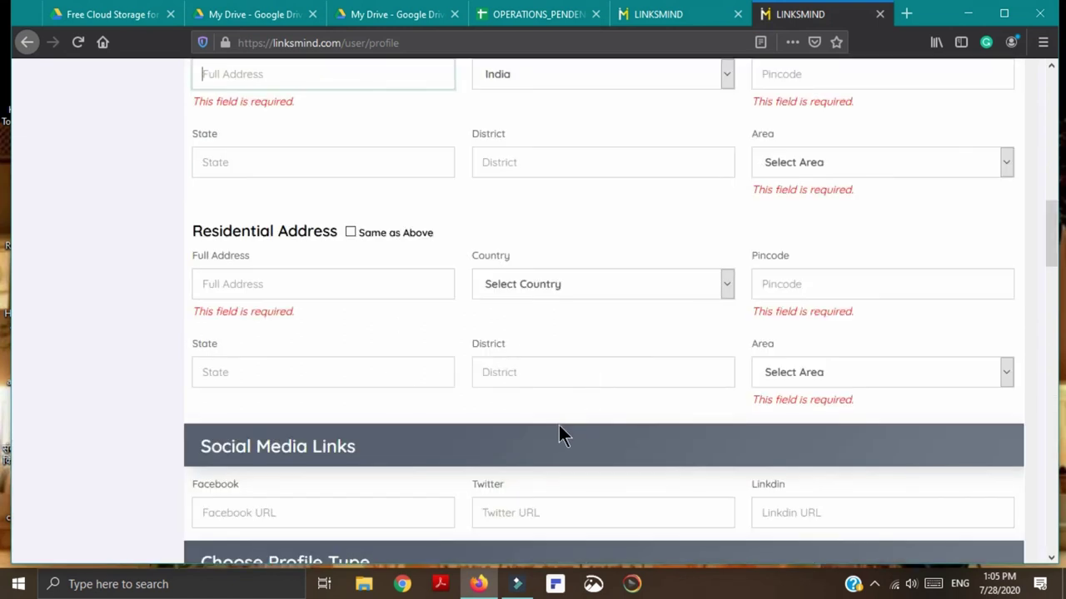
scroll(558, 425, up, 3)
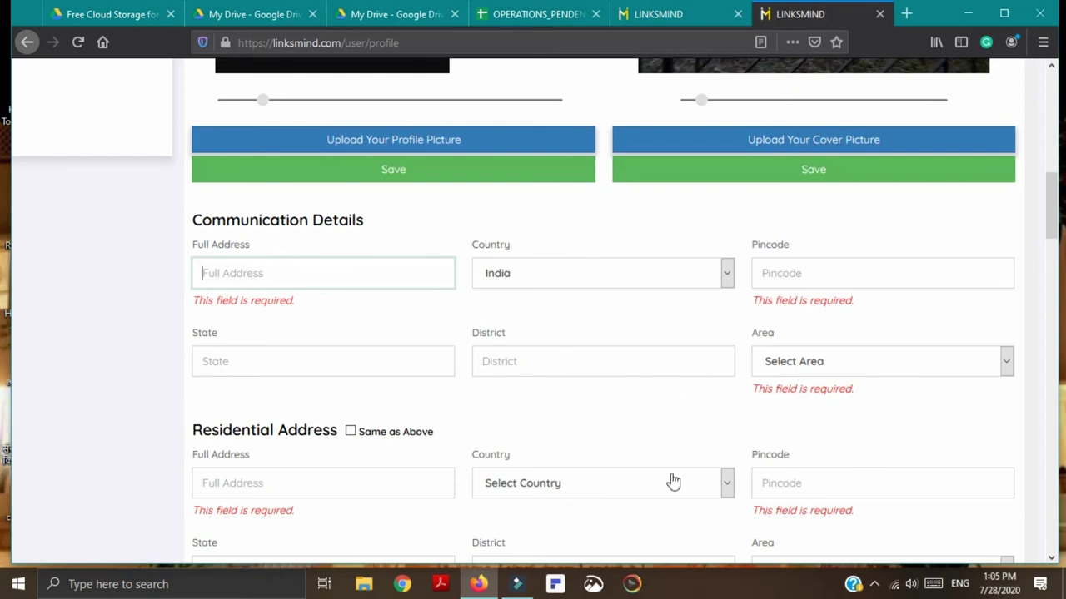
scroll(637, 533, down, 6)
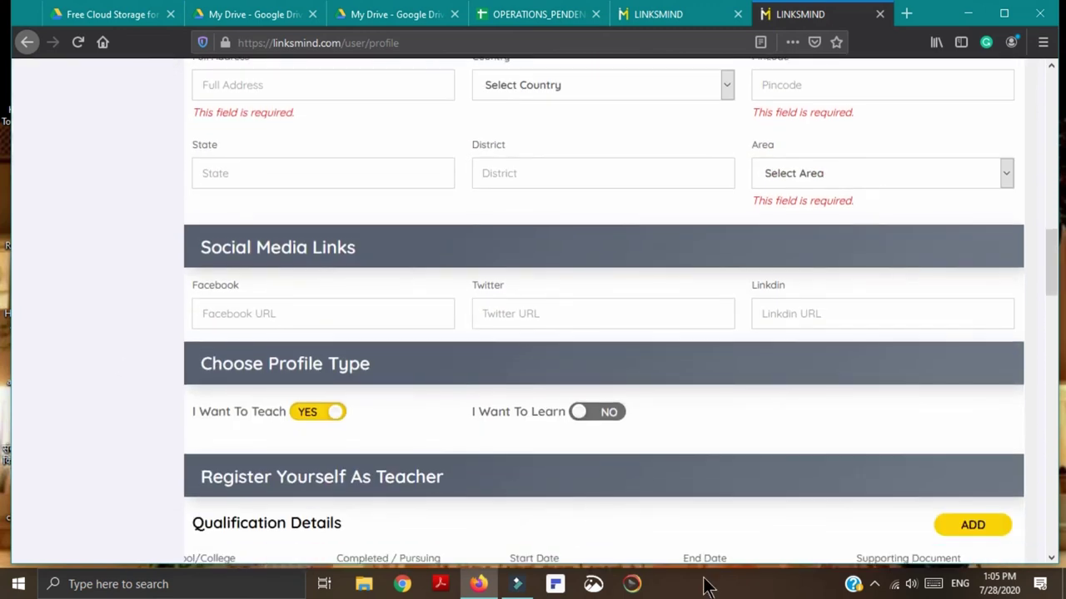
scroll(468, 529, down, 14)
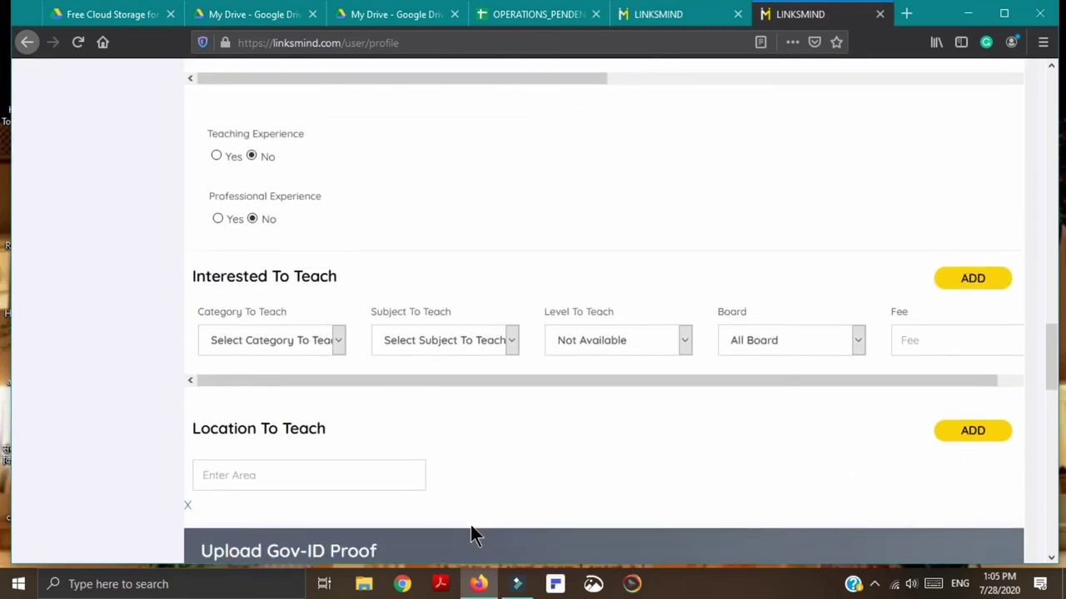
scroll(469, 533, down, 7)
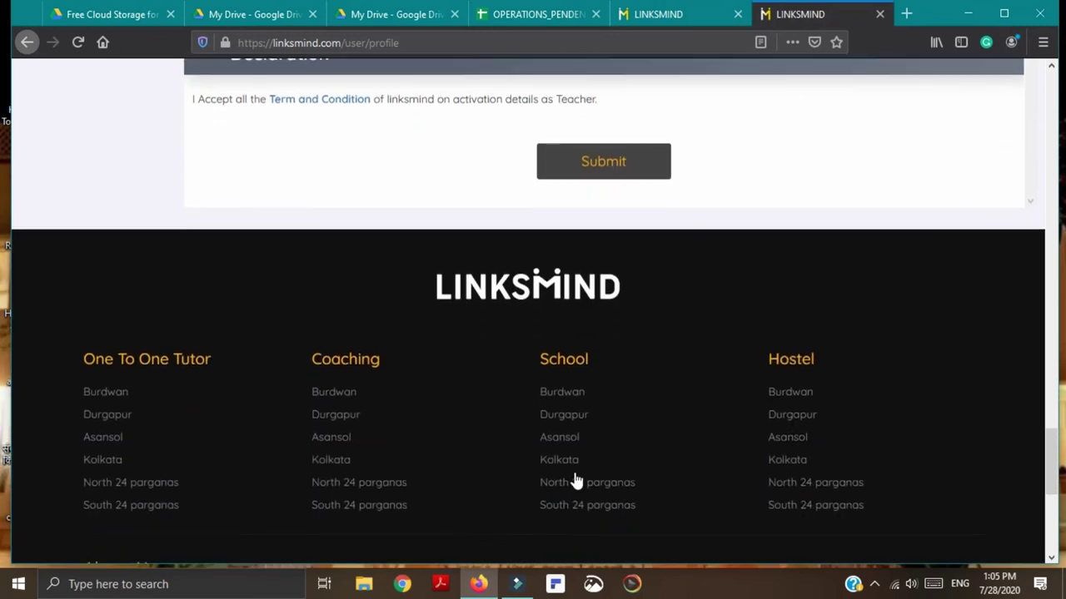
scroll(388, 266, up, 4)
scroll(476, 427, up, 20)
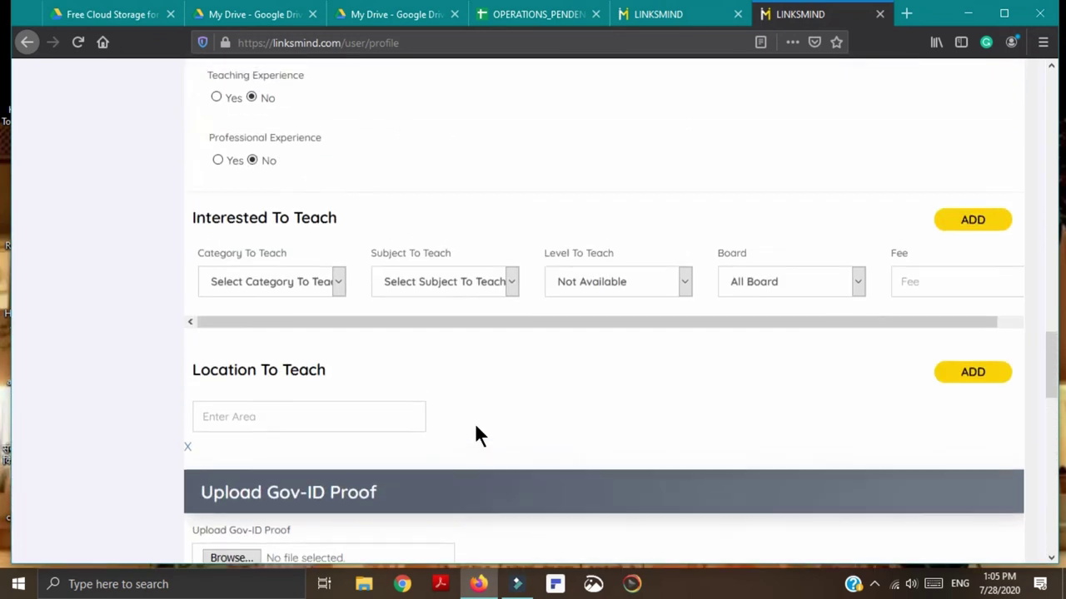
scroll(476, 437, up, 3)
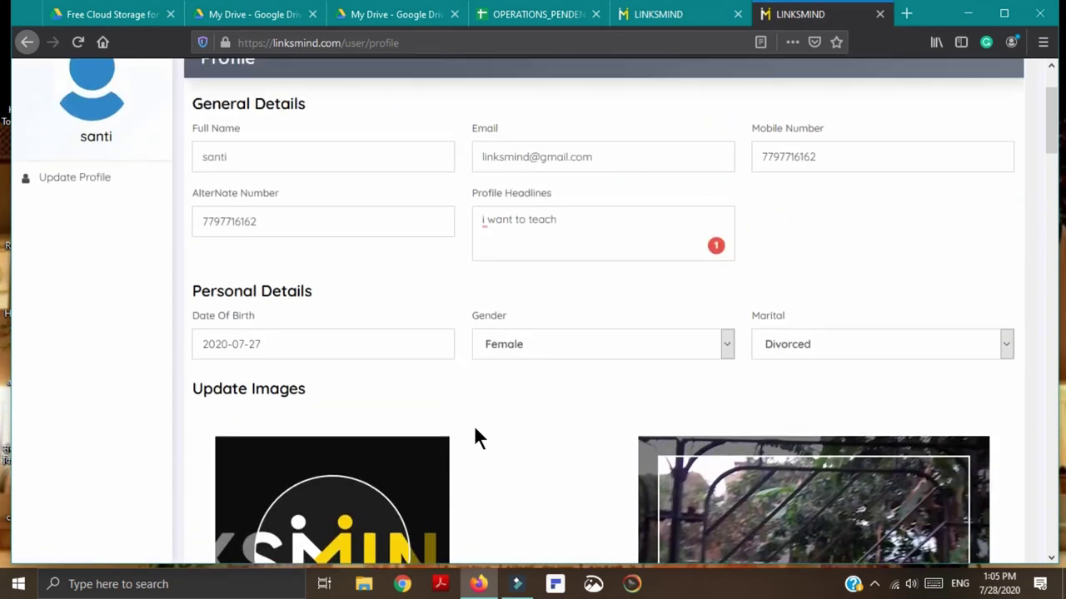
Step: Select the profile headline field and look over the form again
click(500, 225)
scroll(574, 490, down, 20)
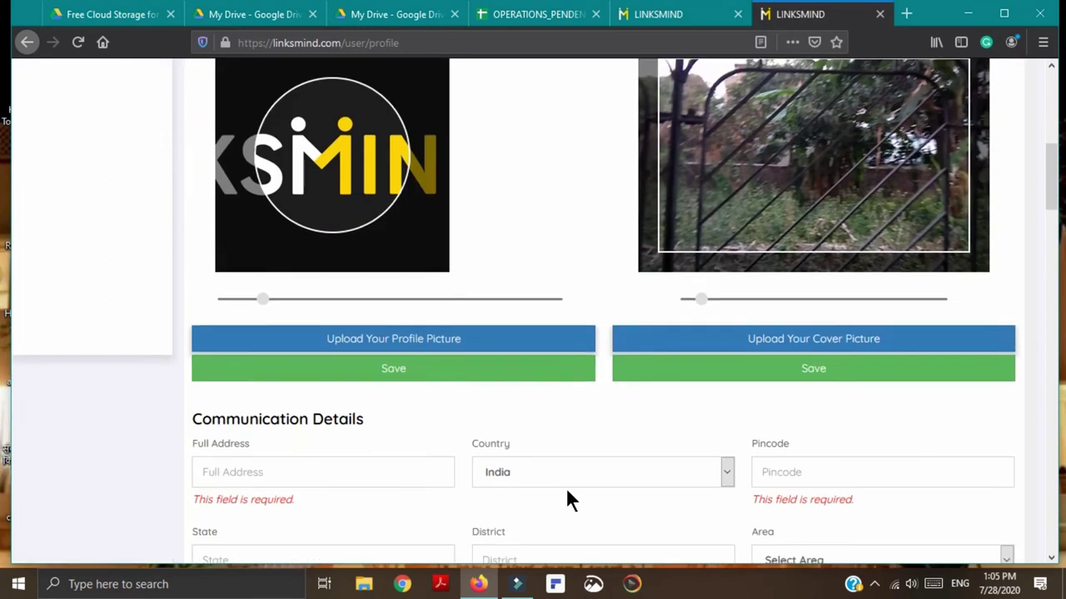
scroll(573, 500, down, 9)
scroll(543, 483, up, 3)
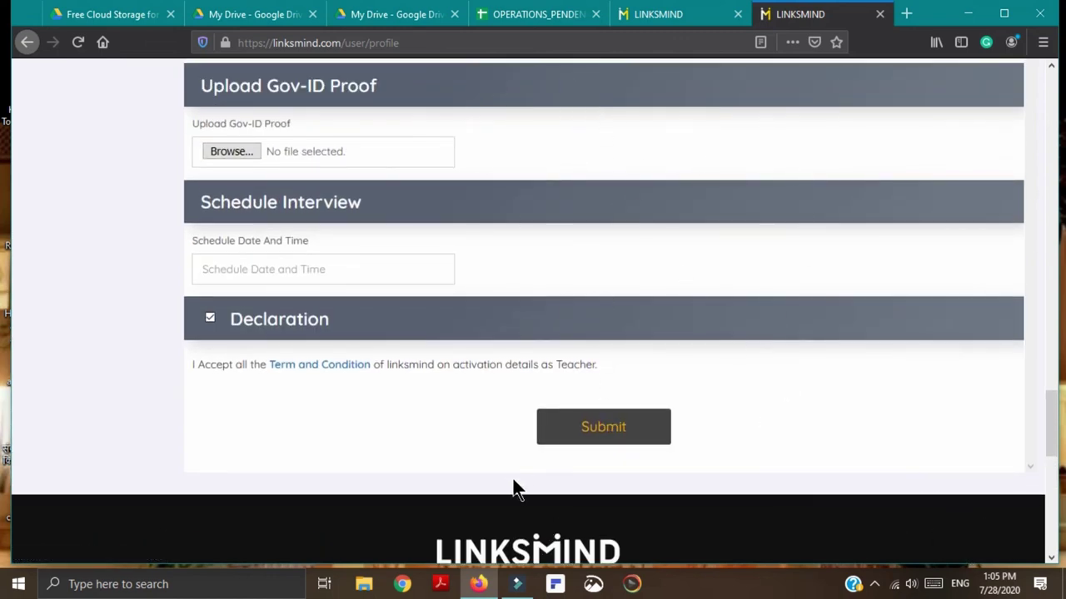
mouse_move(518, 583)
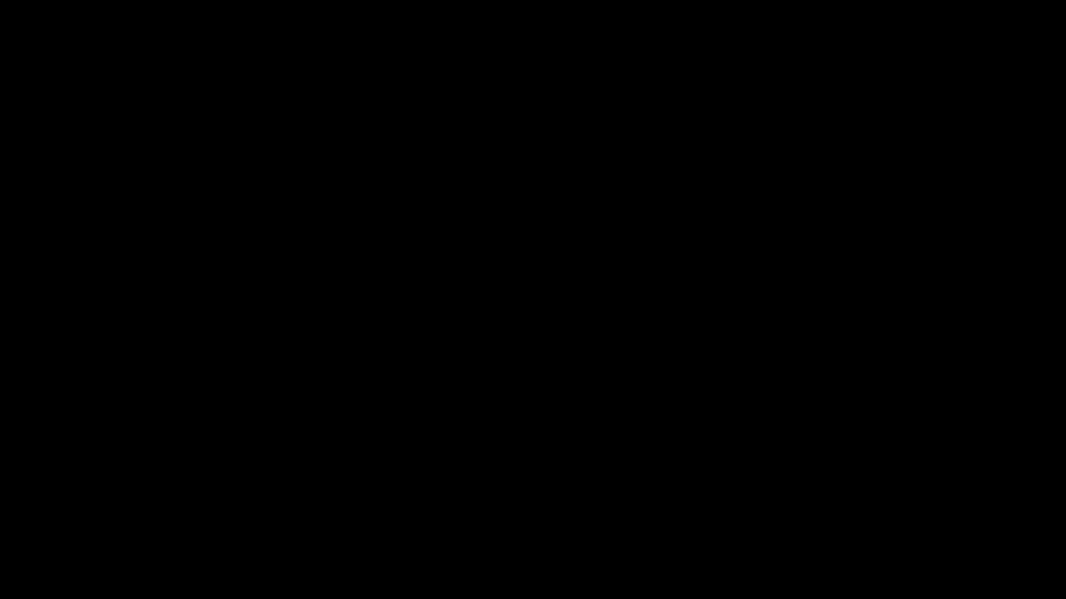